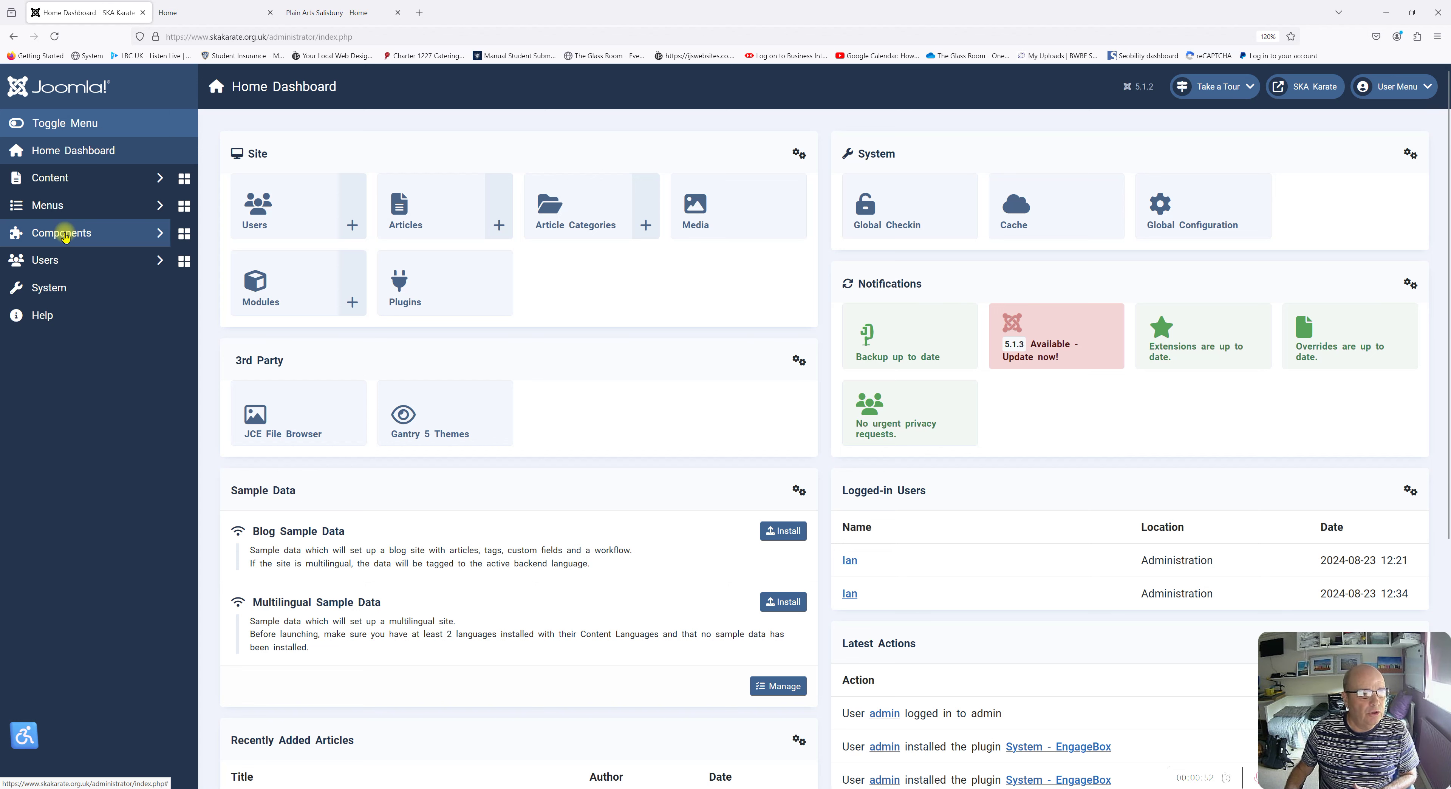
# - Search the web catalogue of installable extensions for popup extensions
pyautogui.click(64, 235)
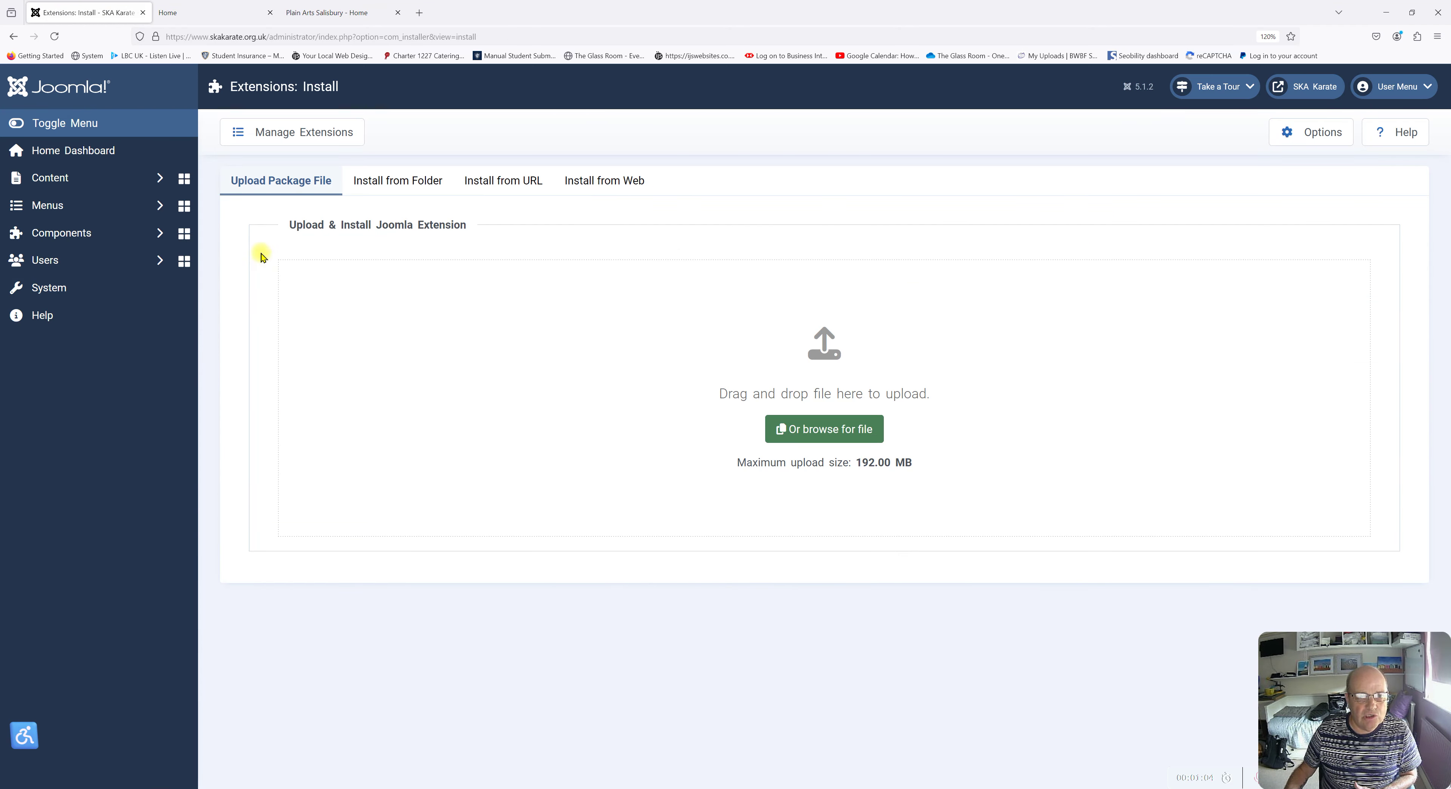
pyautogui.click(616, 184)
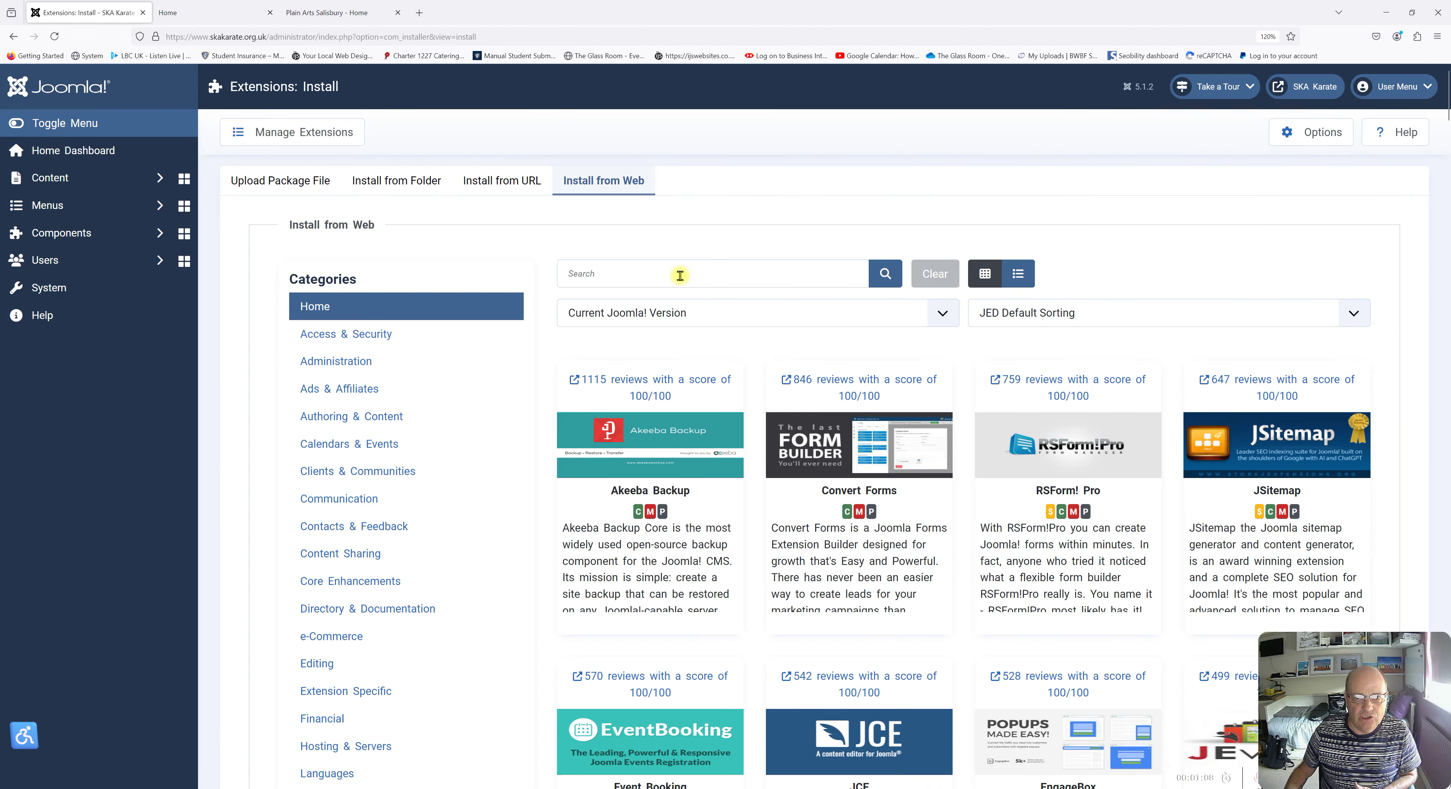
pyautogui.click(679, 274)
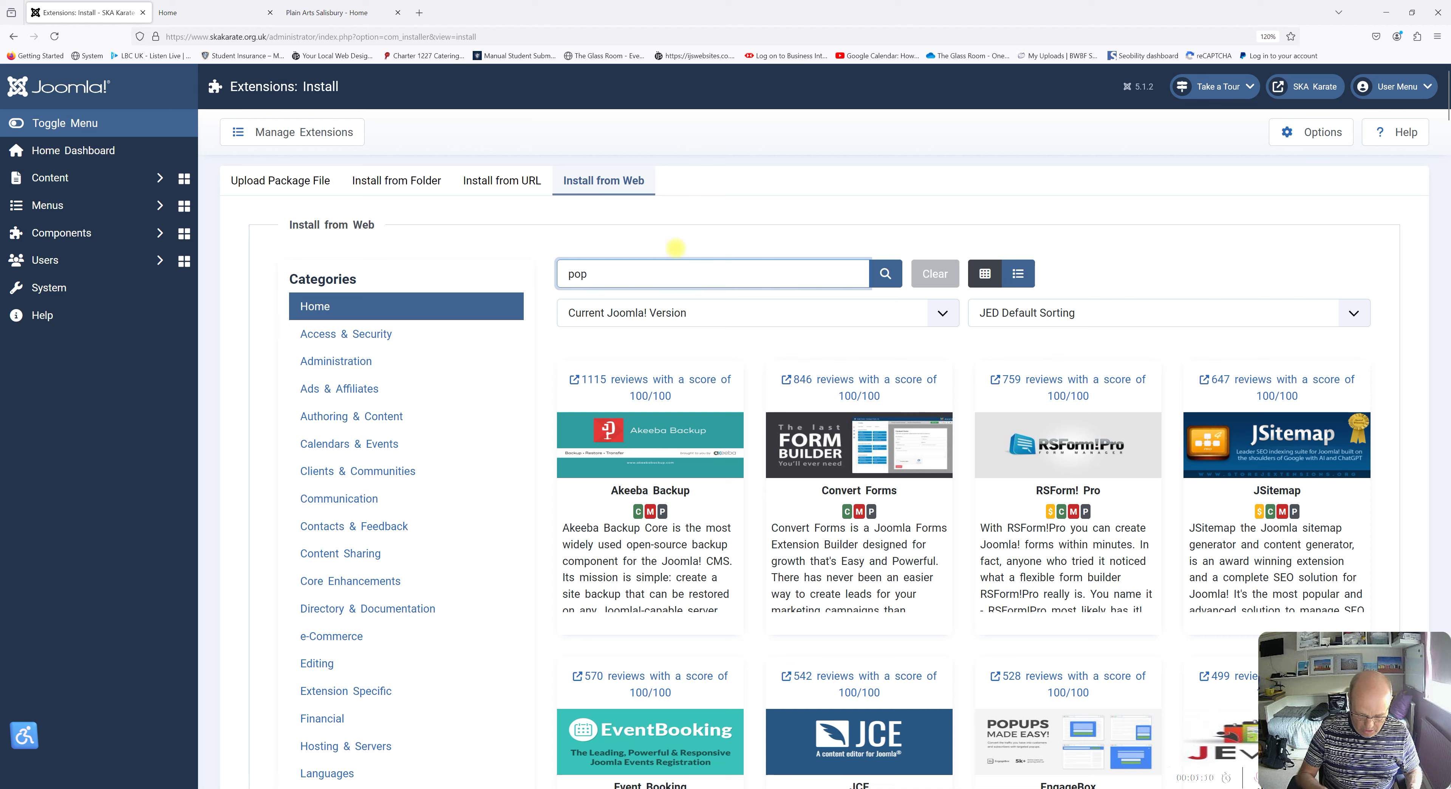
pyautogui.press('Return')
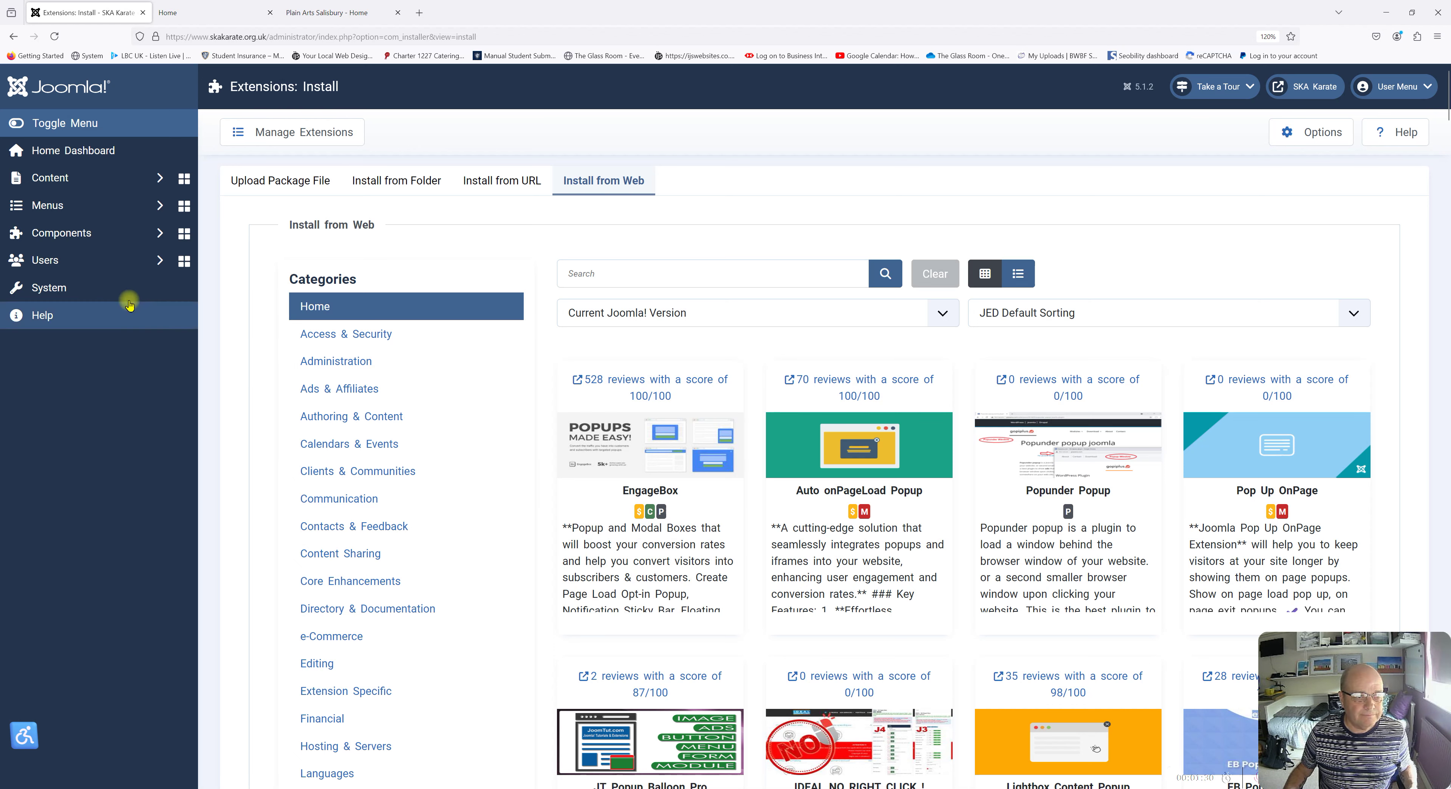
# - Start a new popup in the EngageBox component and examine the templates offered in the popup library
pyautogui.click(62, 240)
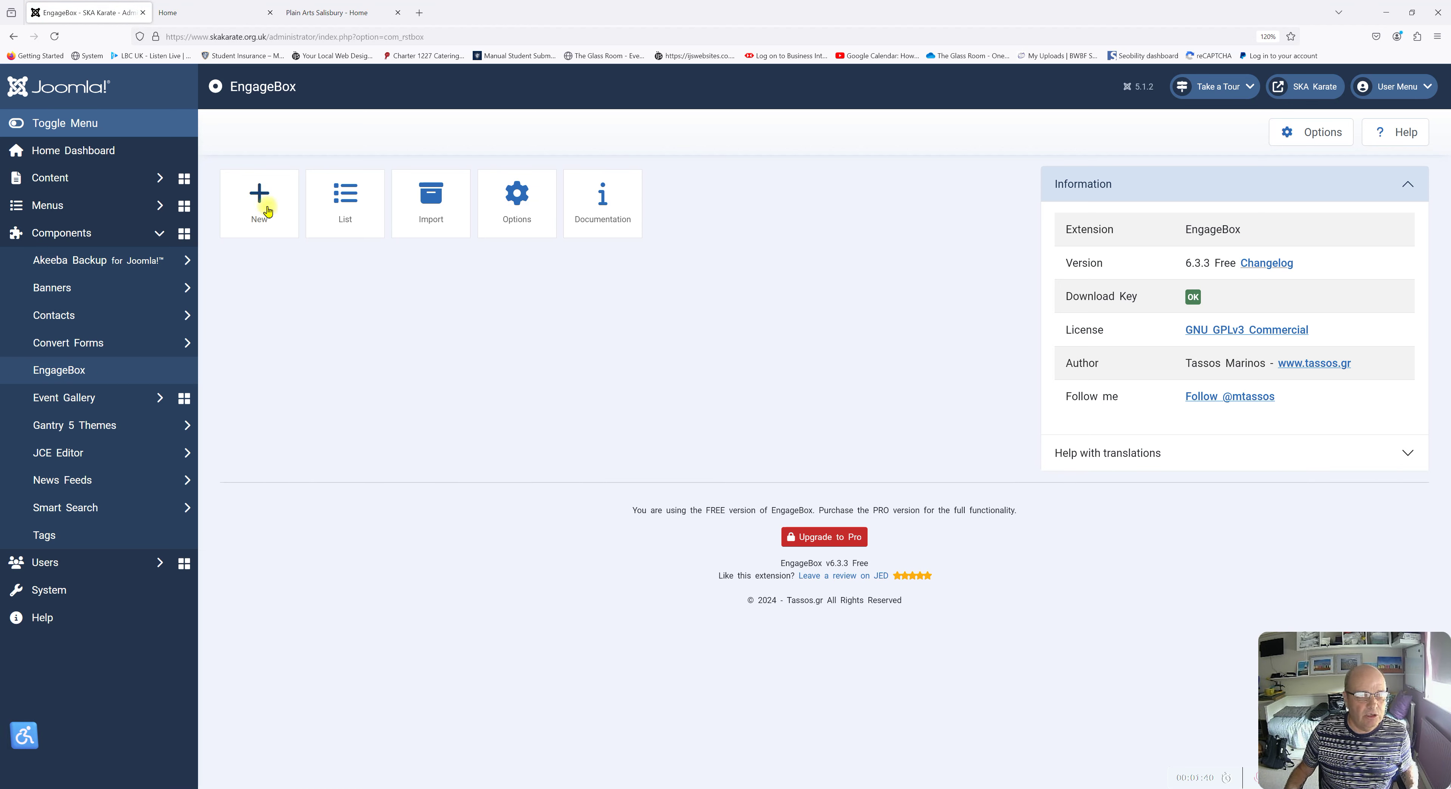
pyautogui.click(257, 200)
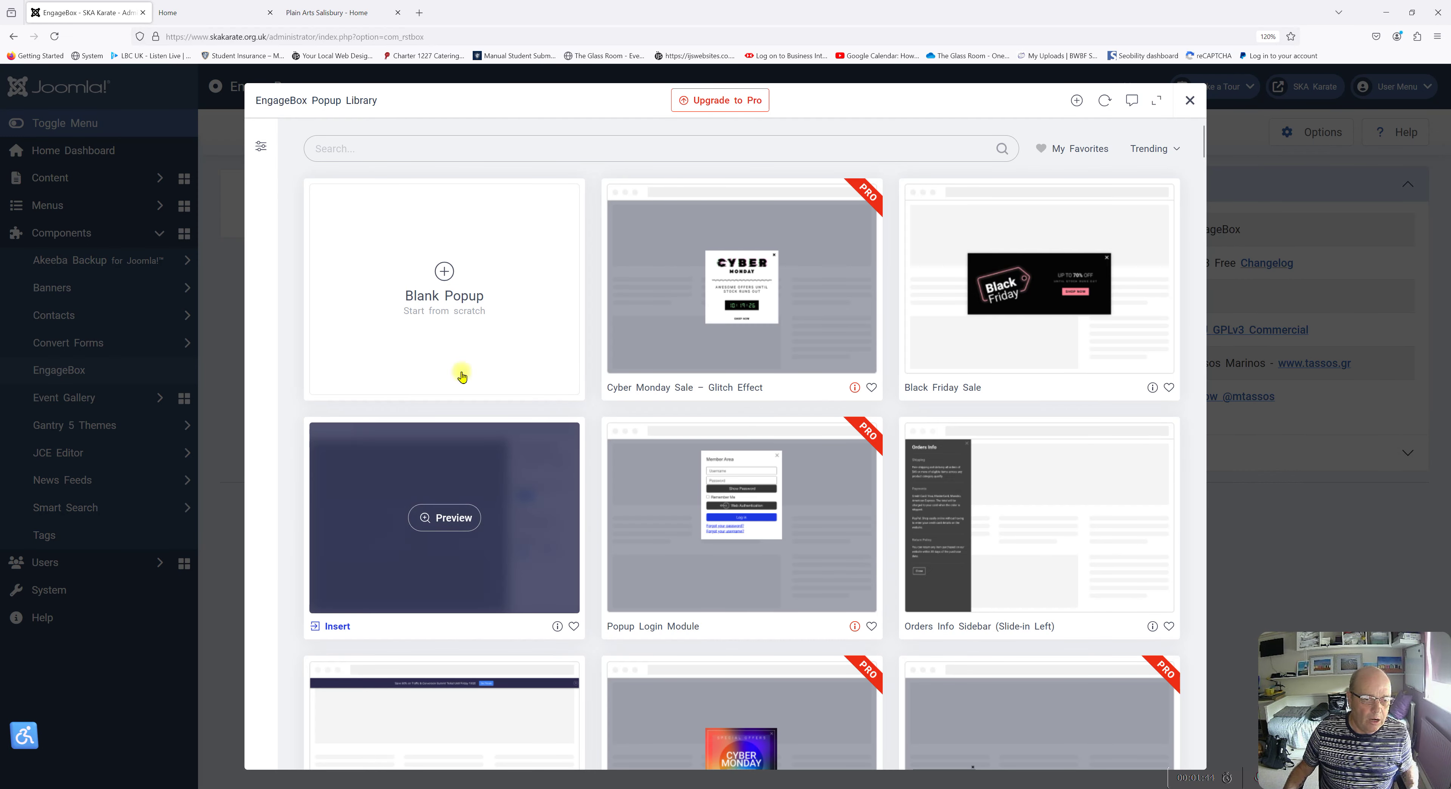
pyautogui.scroll(-3, 446, 524)
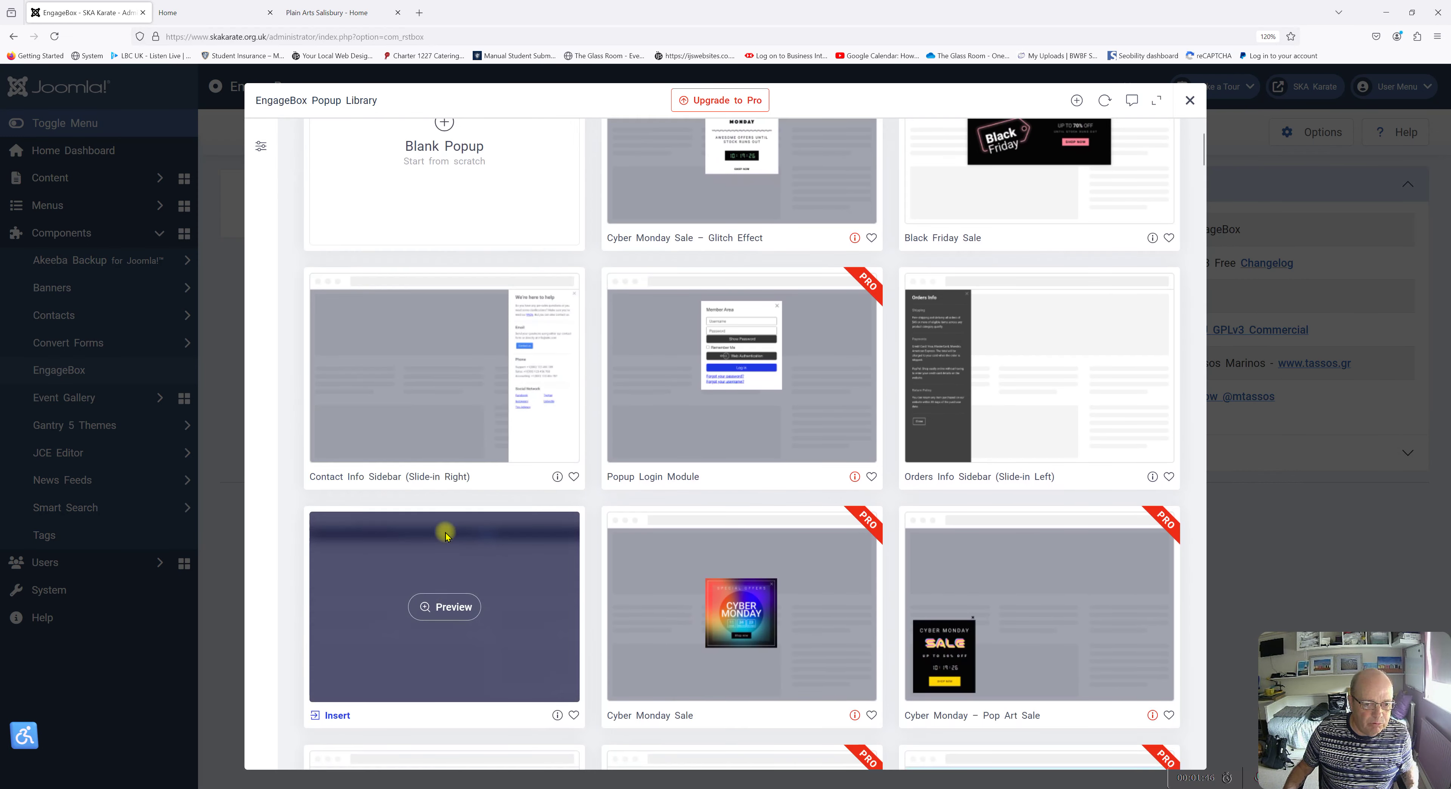
pyautogui.scroll(3, 449, 543)
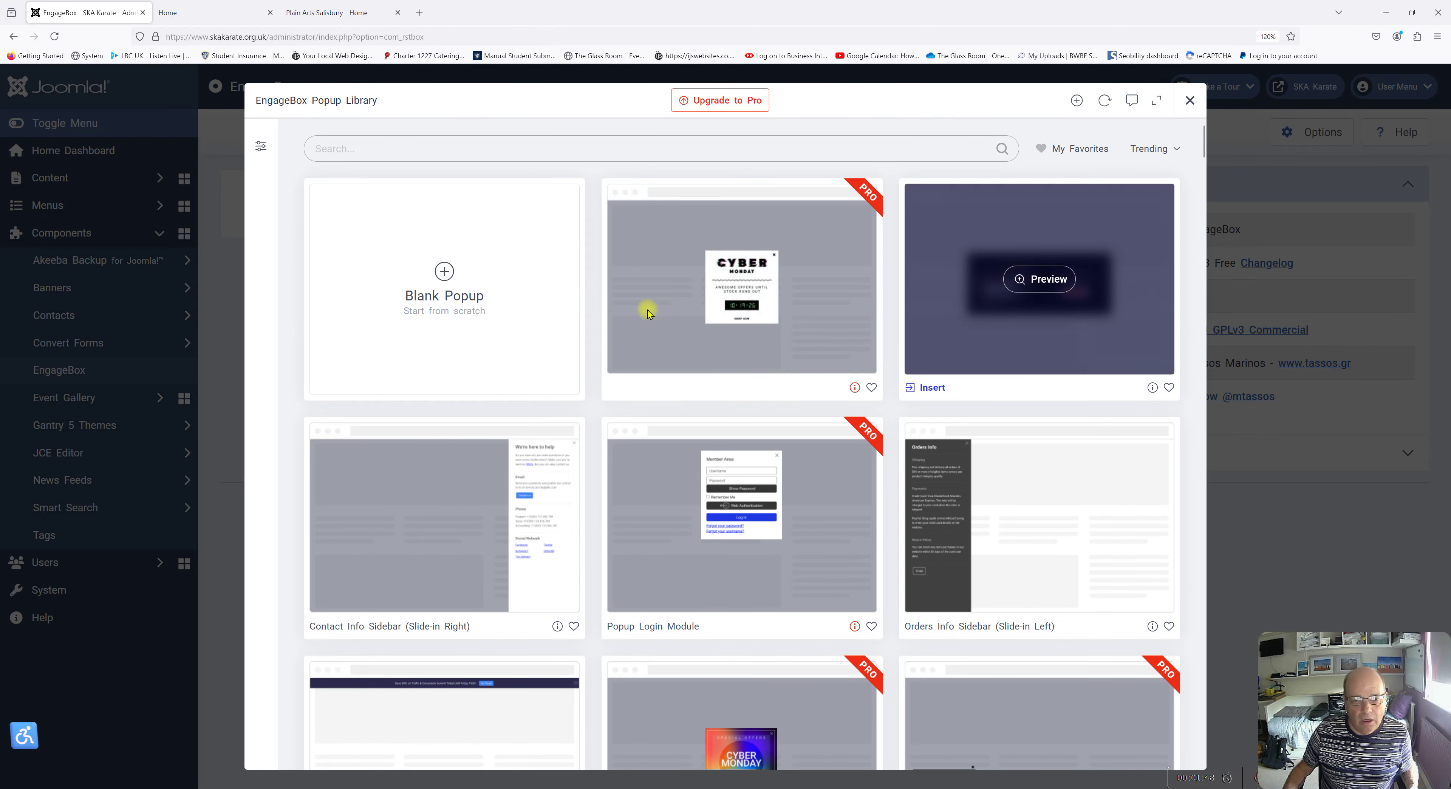
pyautogui.scroll(-3, 529, 644)
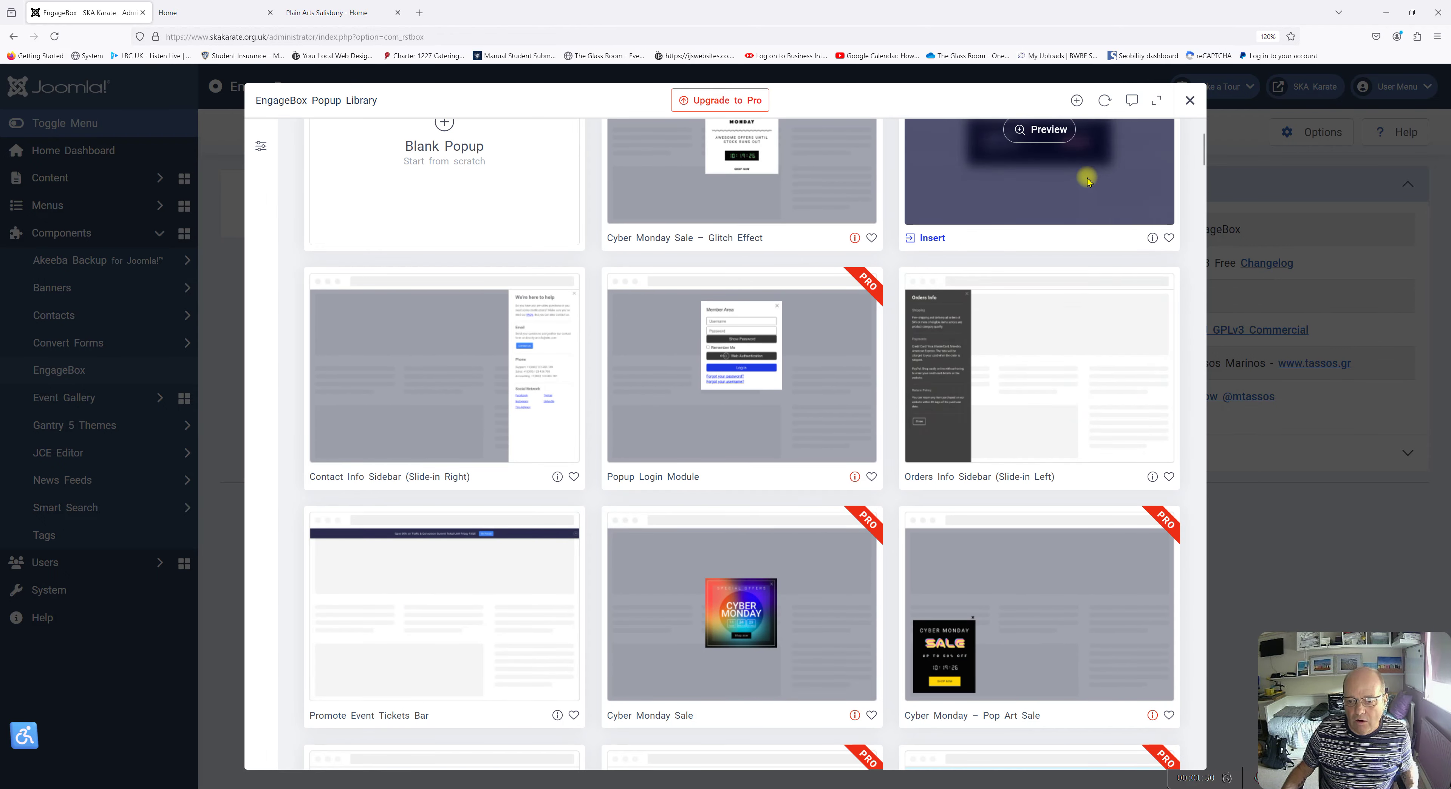
pyautogui.scroll(-4, 915, 614)
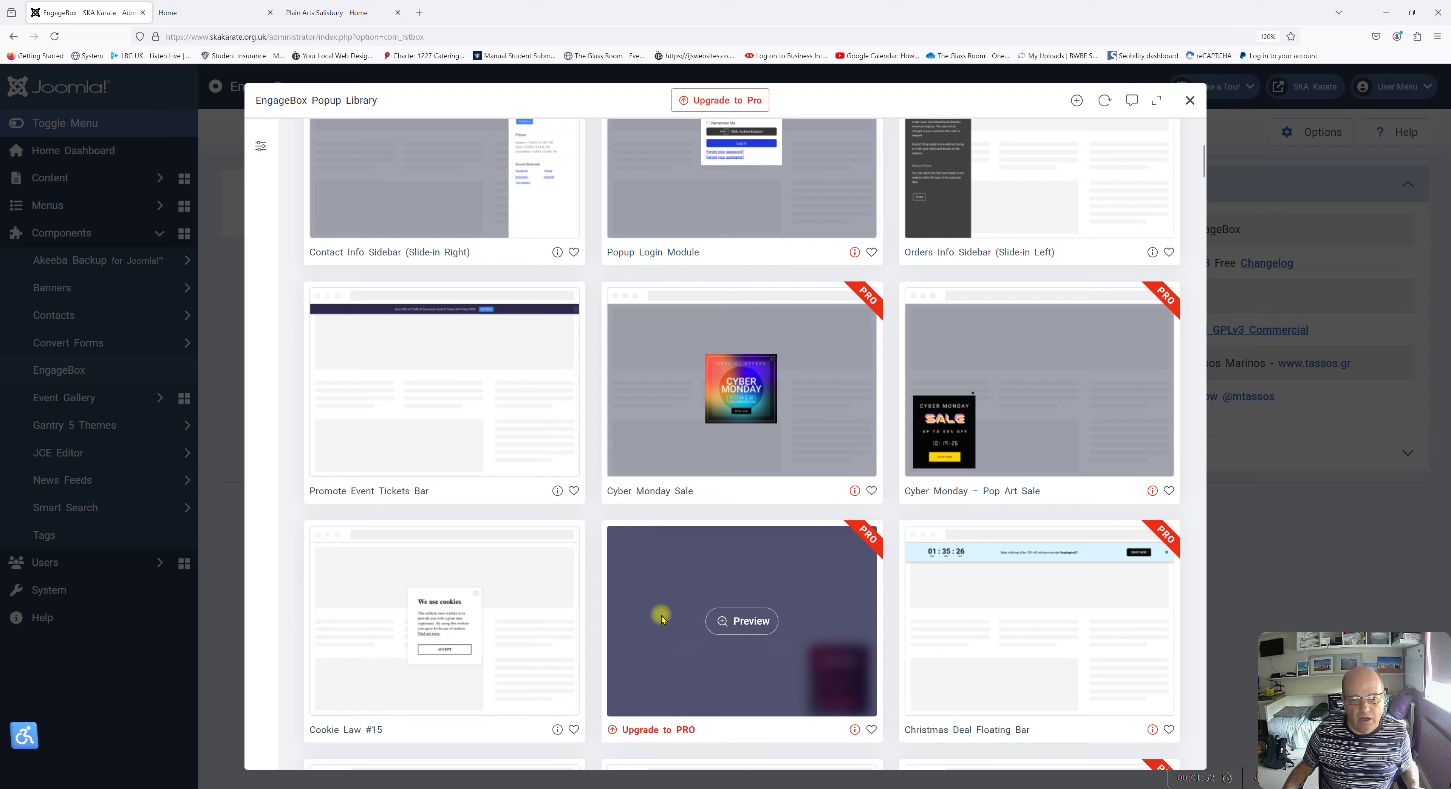
pyautogui.scroll(-5, 659, 611)
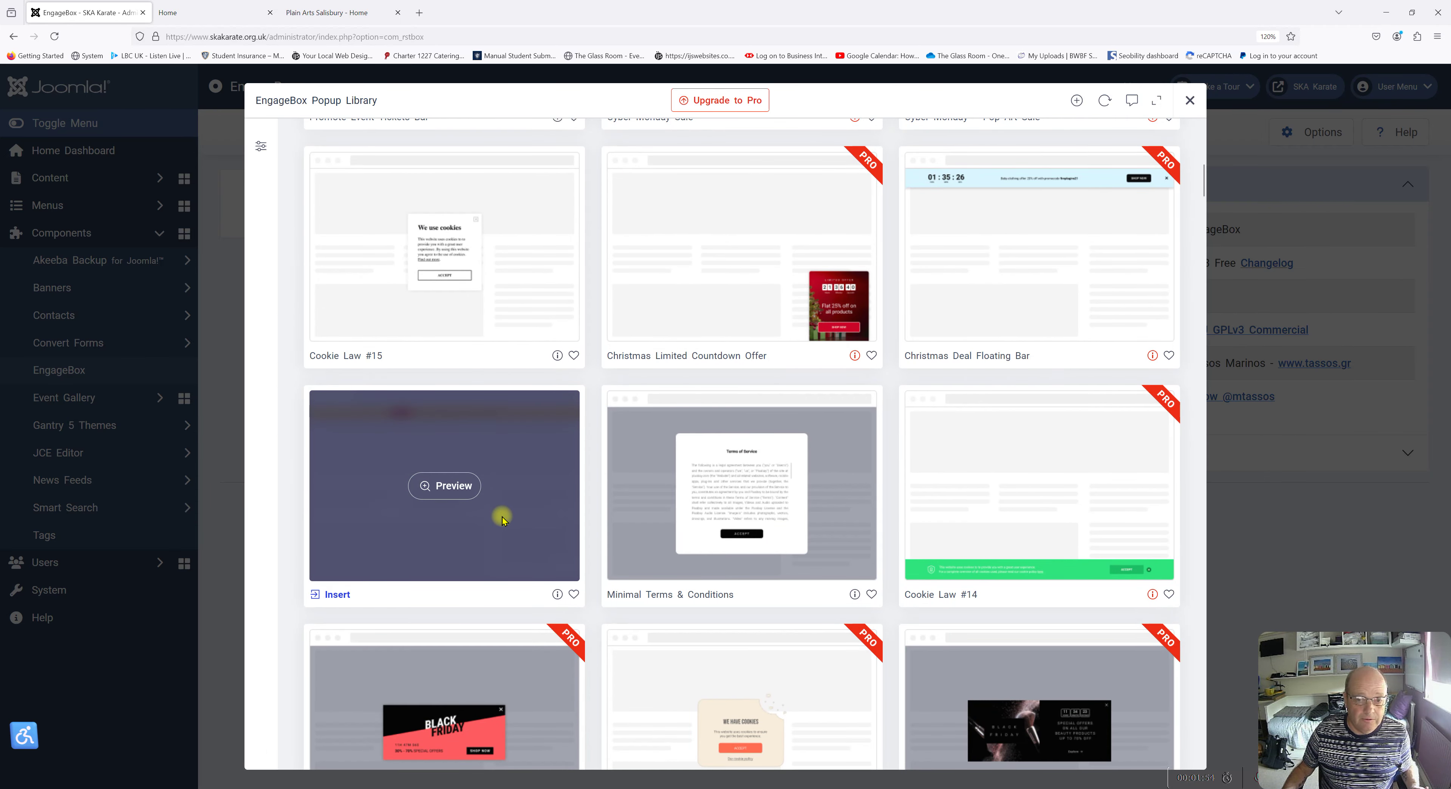
pyautogui.scroll(10, 502, 513)
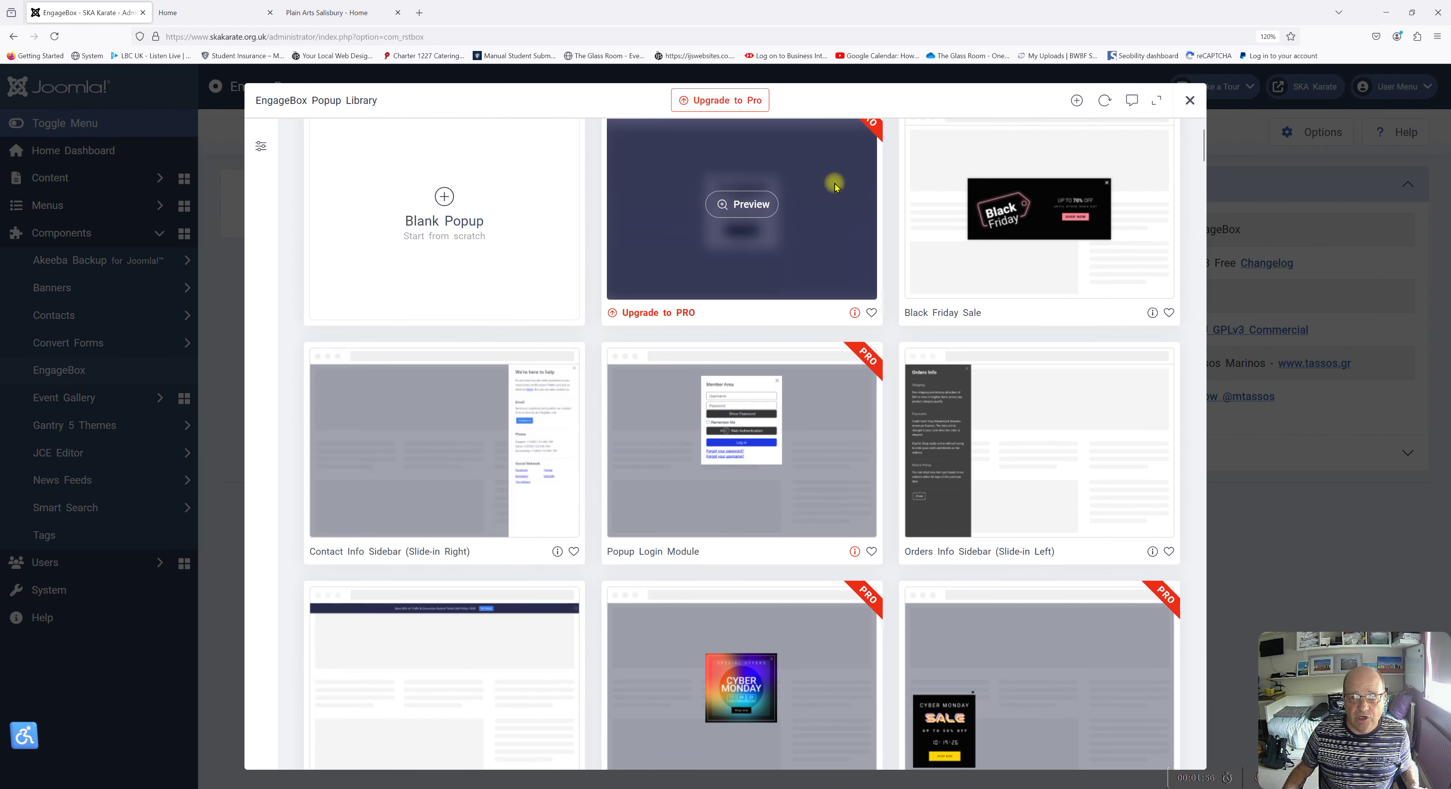
pyautogui.scroll(2, 788, 298)
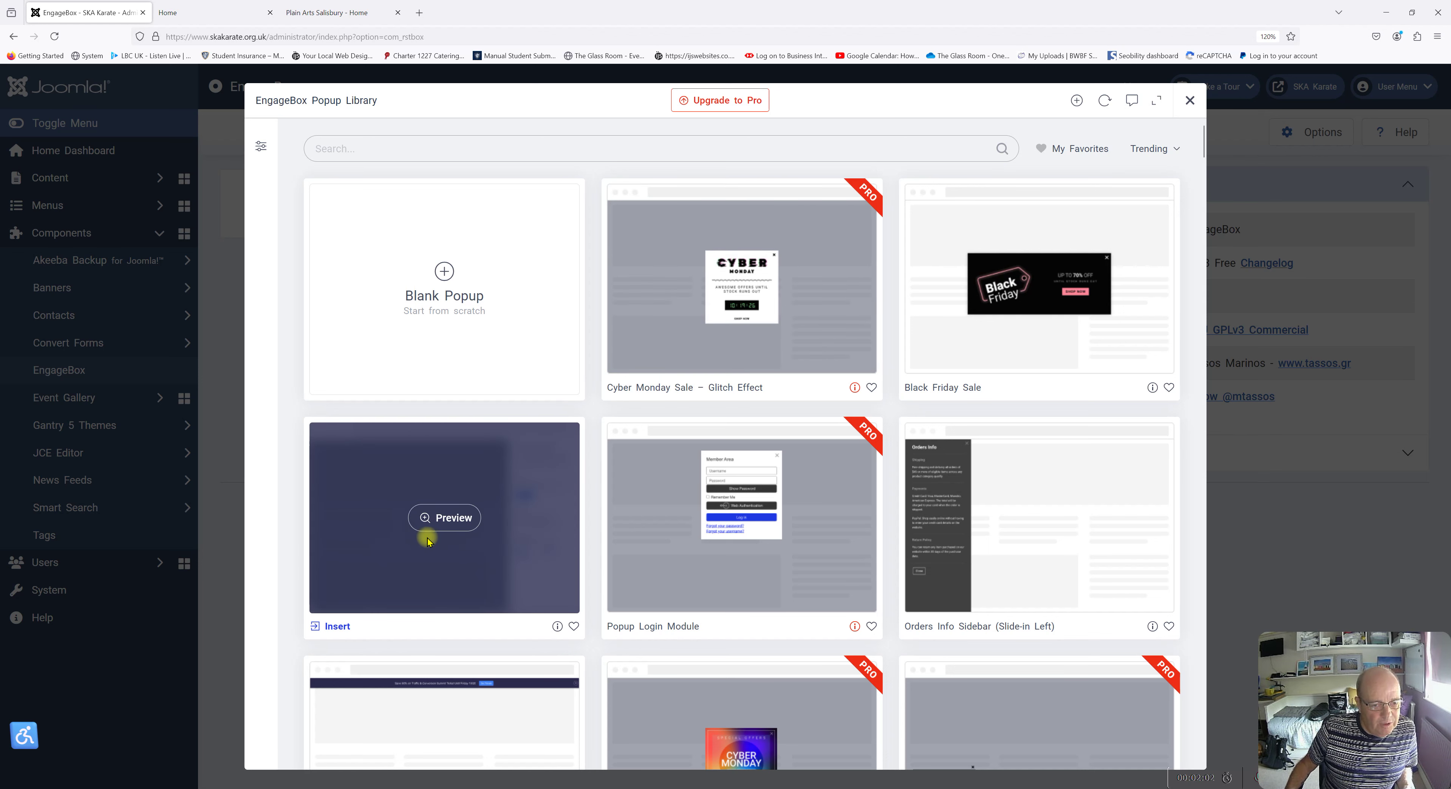
# - Preview the Contact Info Sidebar (Slide-in Right) template and compare it with the live popup on the Plain Arts Salisbury site
pyautogui.click(436, 519)
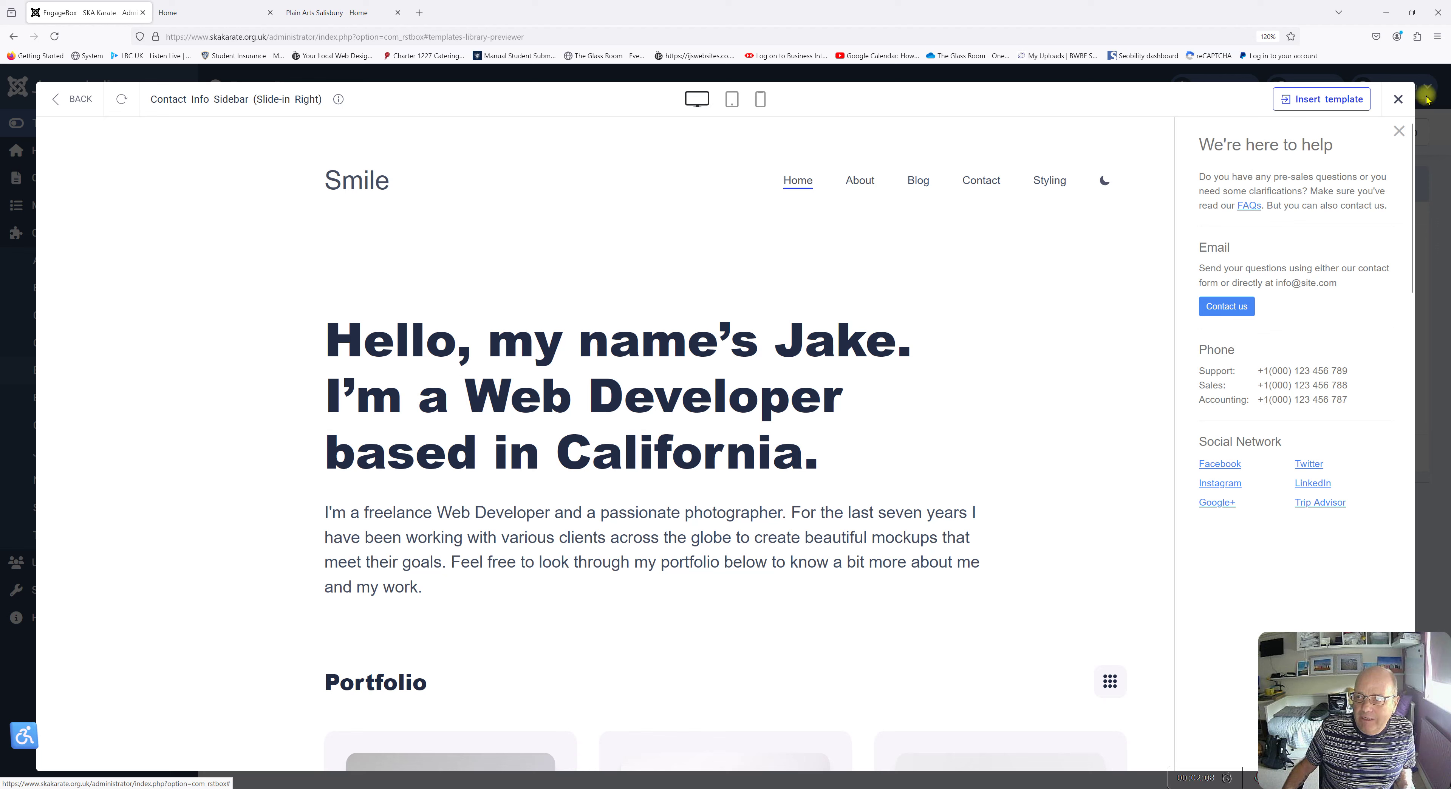
pyautogui.click(325, 15)
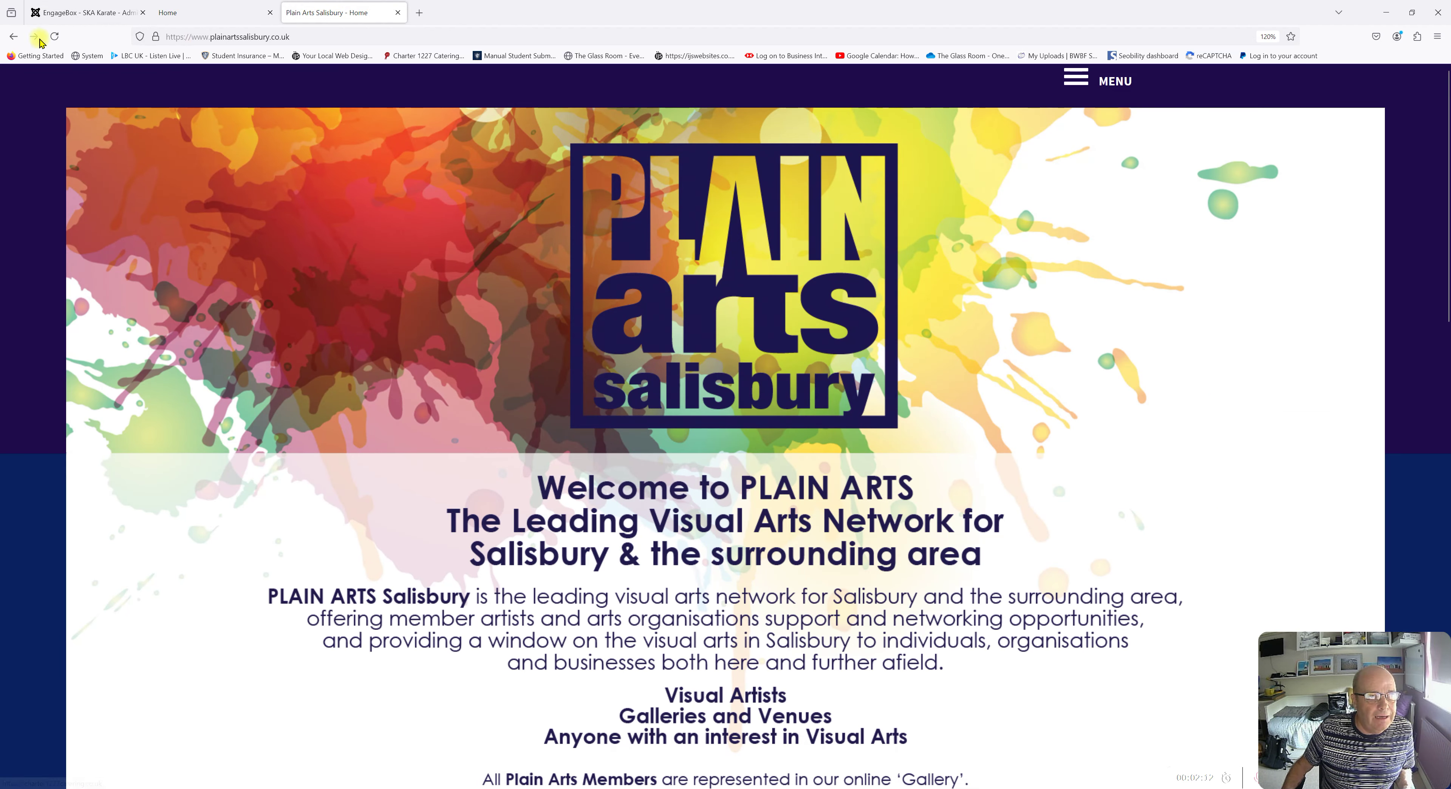
pyautogui.click(55, 38)
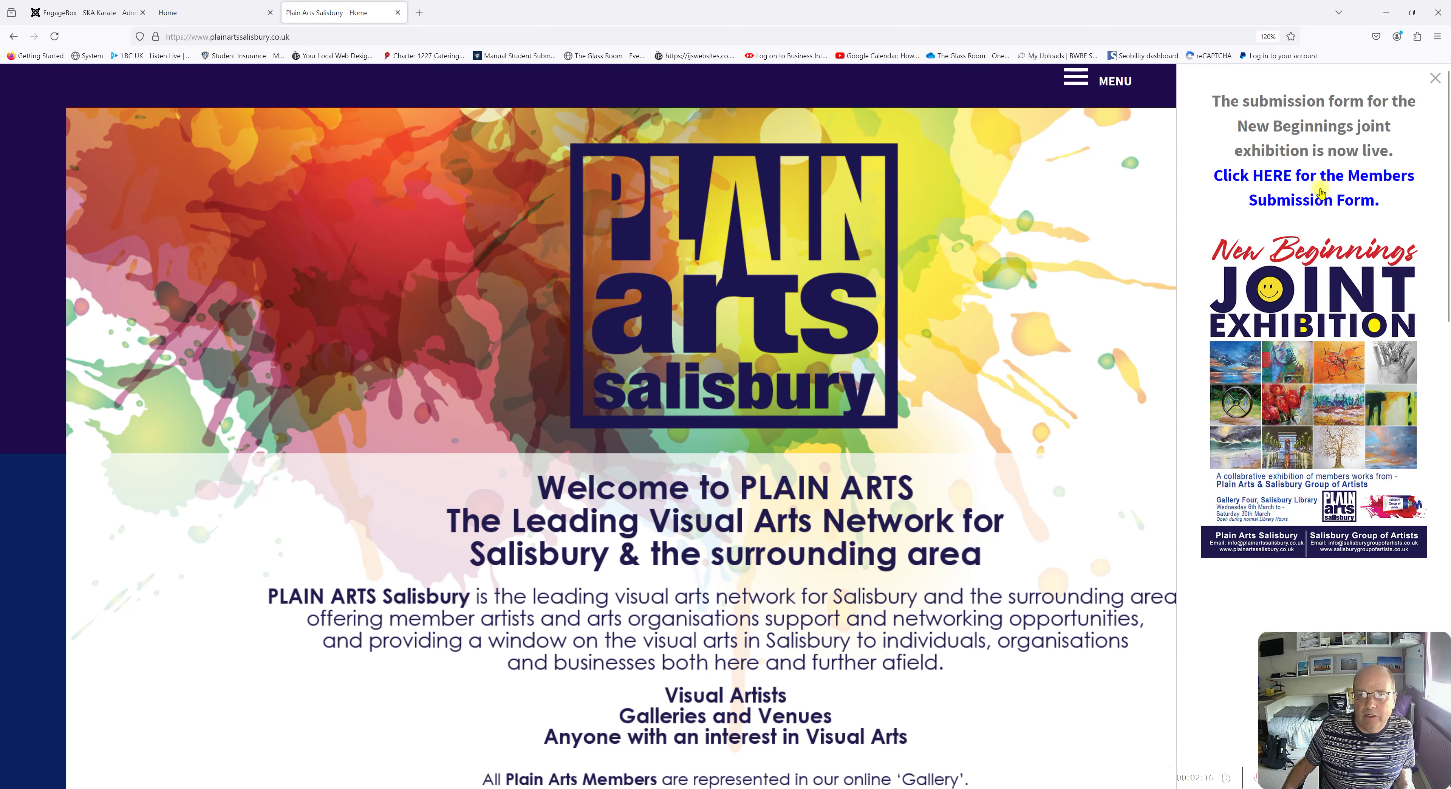
pyautogui.click(167, 13)
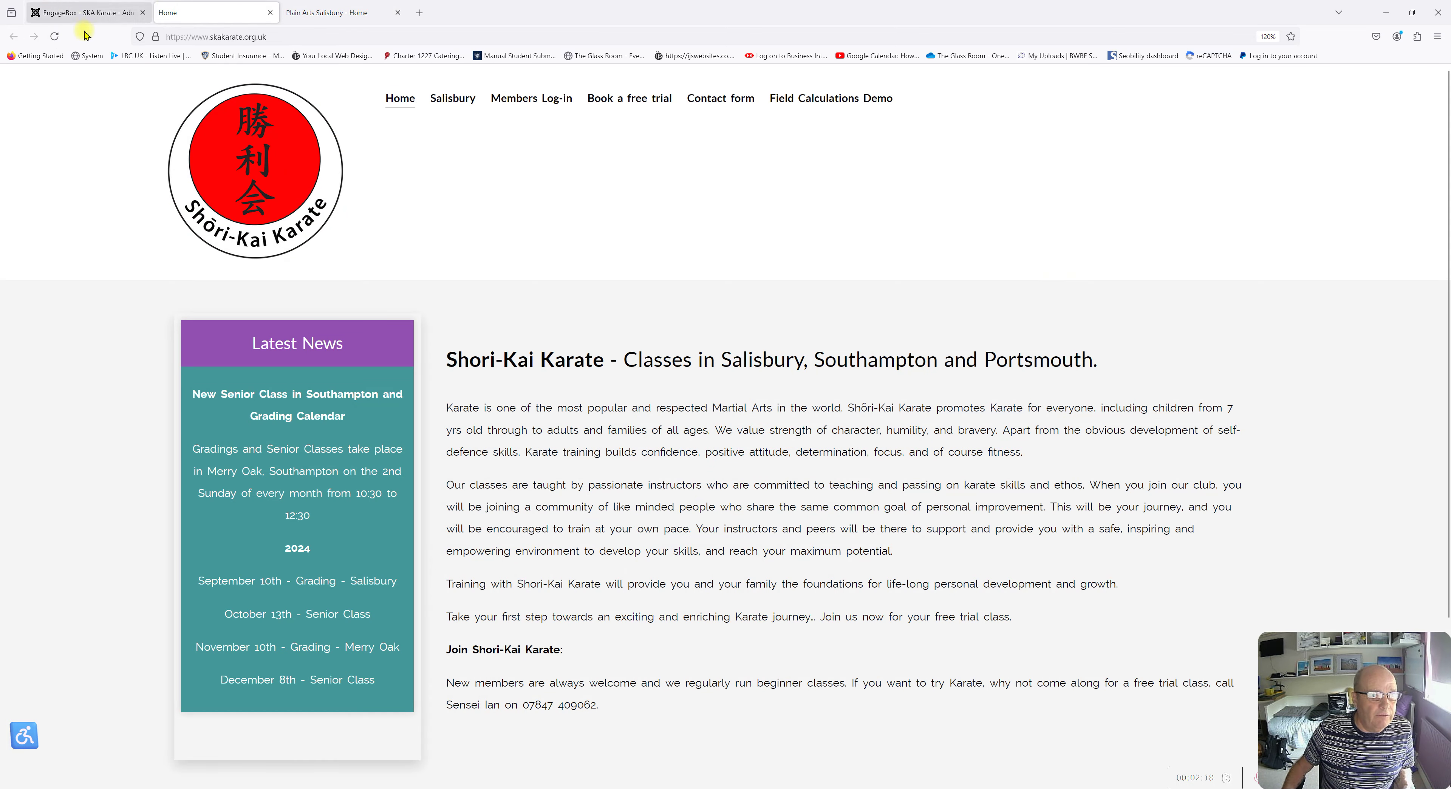
pyautogui.click(91, 14)
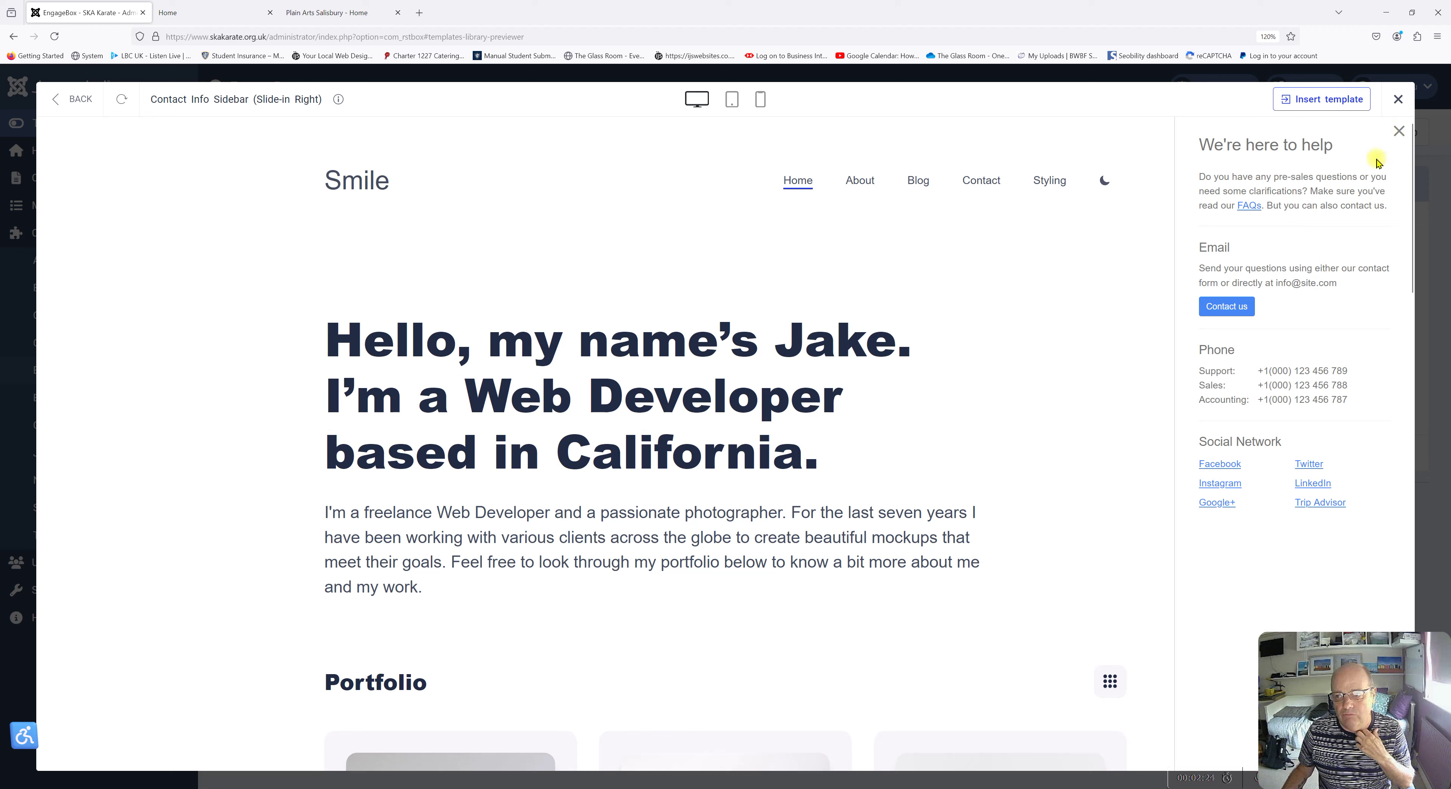
pyautogui.click(1398, 133)
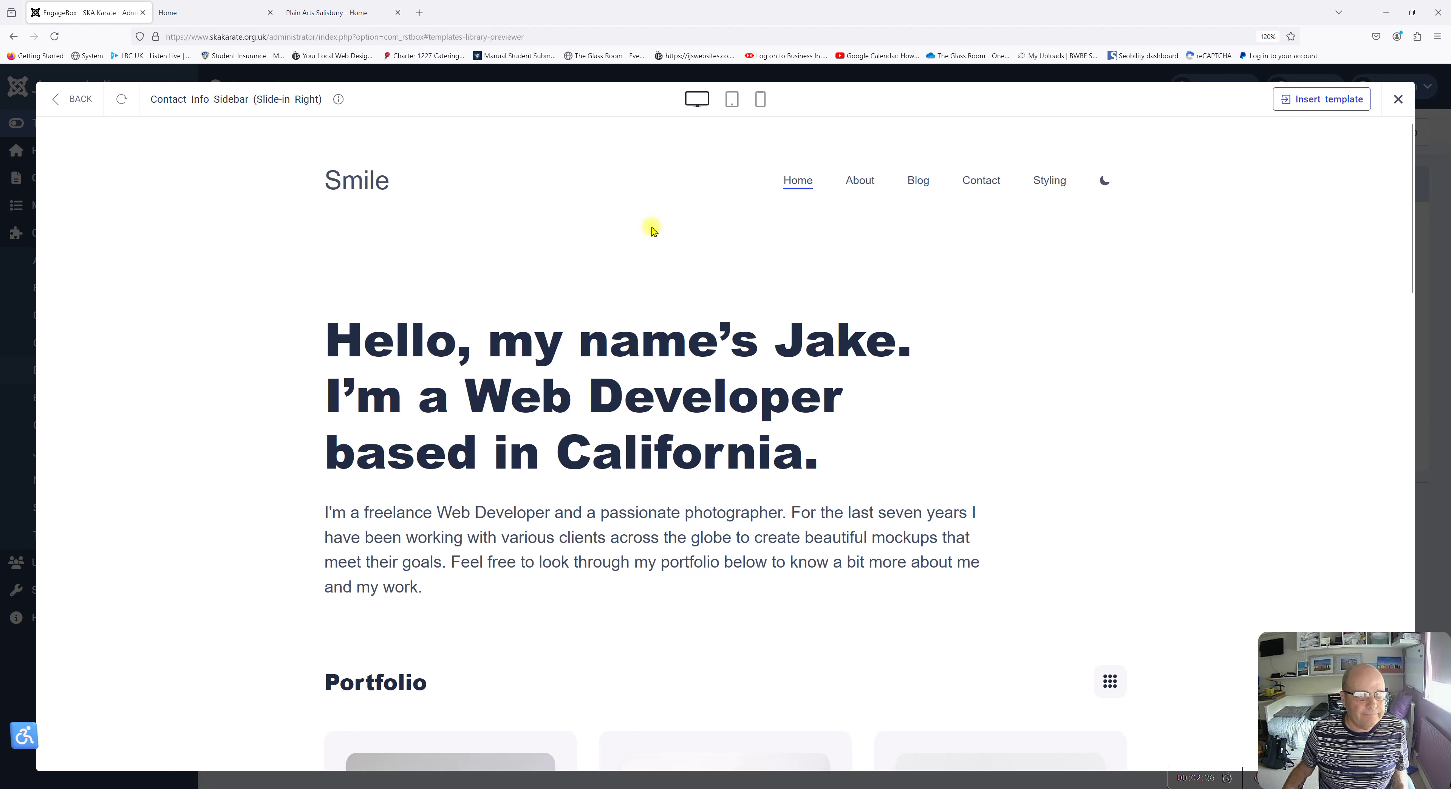
# - Leave the template preview, create a blank popup titled "pop up" and turn off Show Title
pyautogui.click(1397, 99)
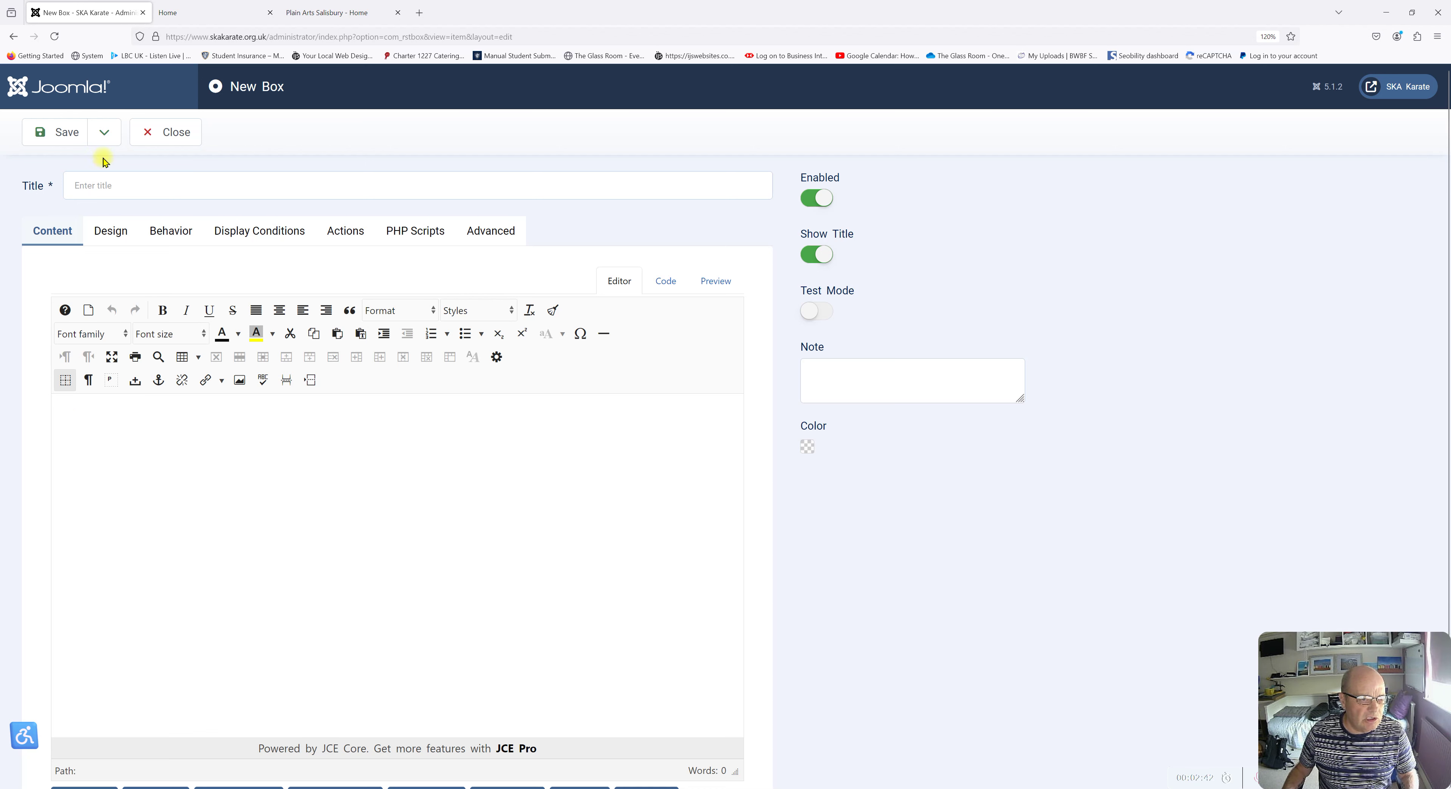
pyautogui.click(94, 186)
pyautogui.write('po')
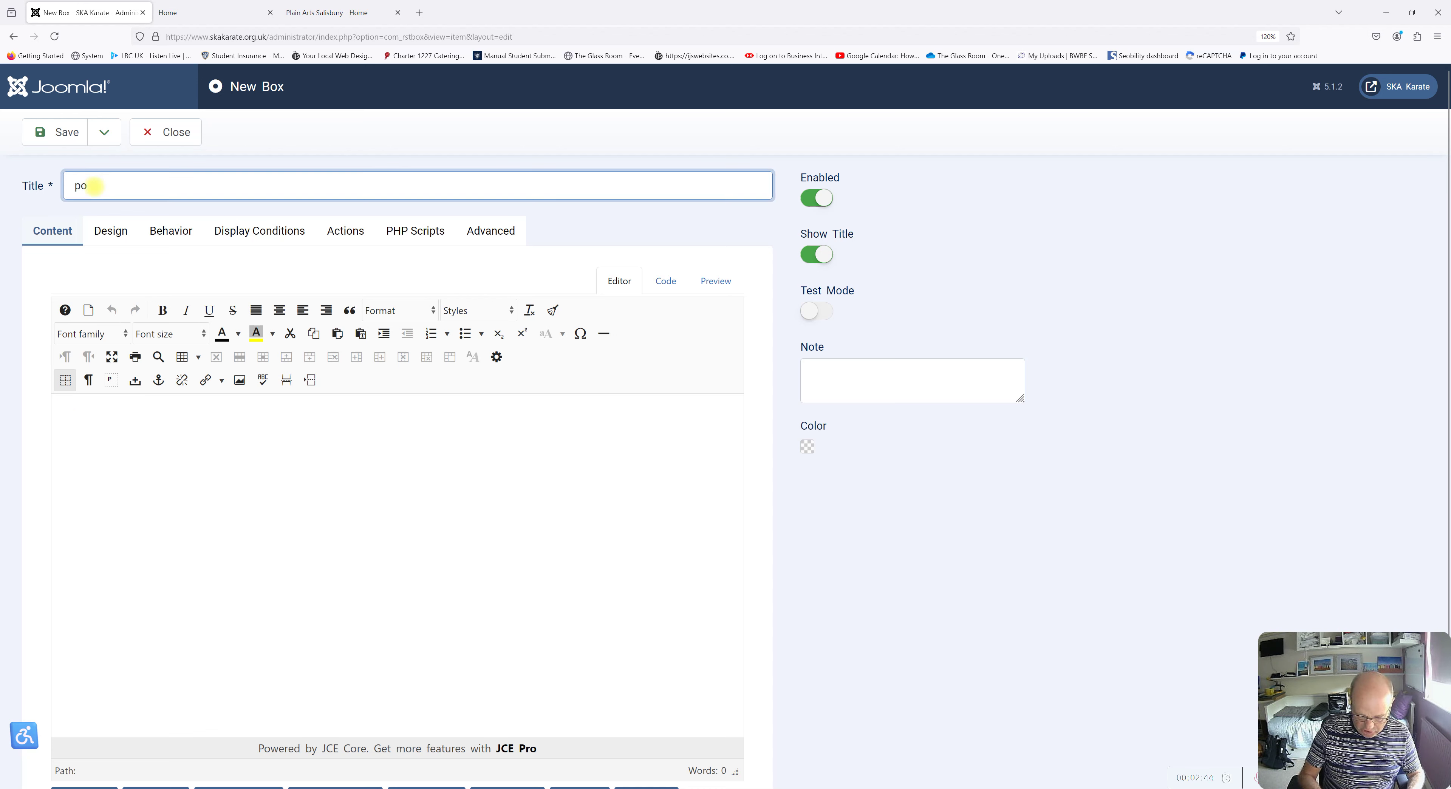
pyautogui.write('p up')
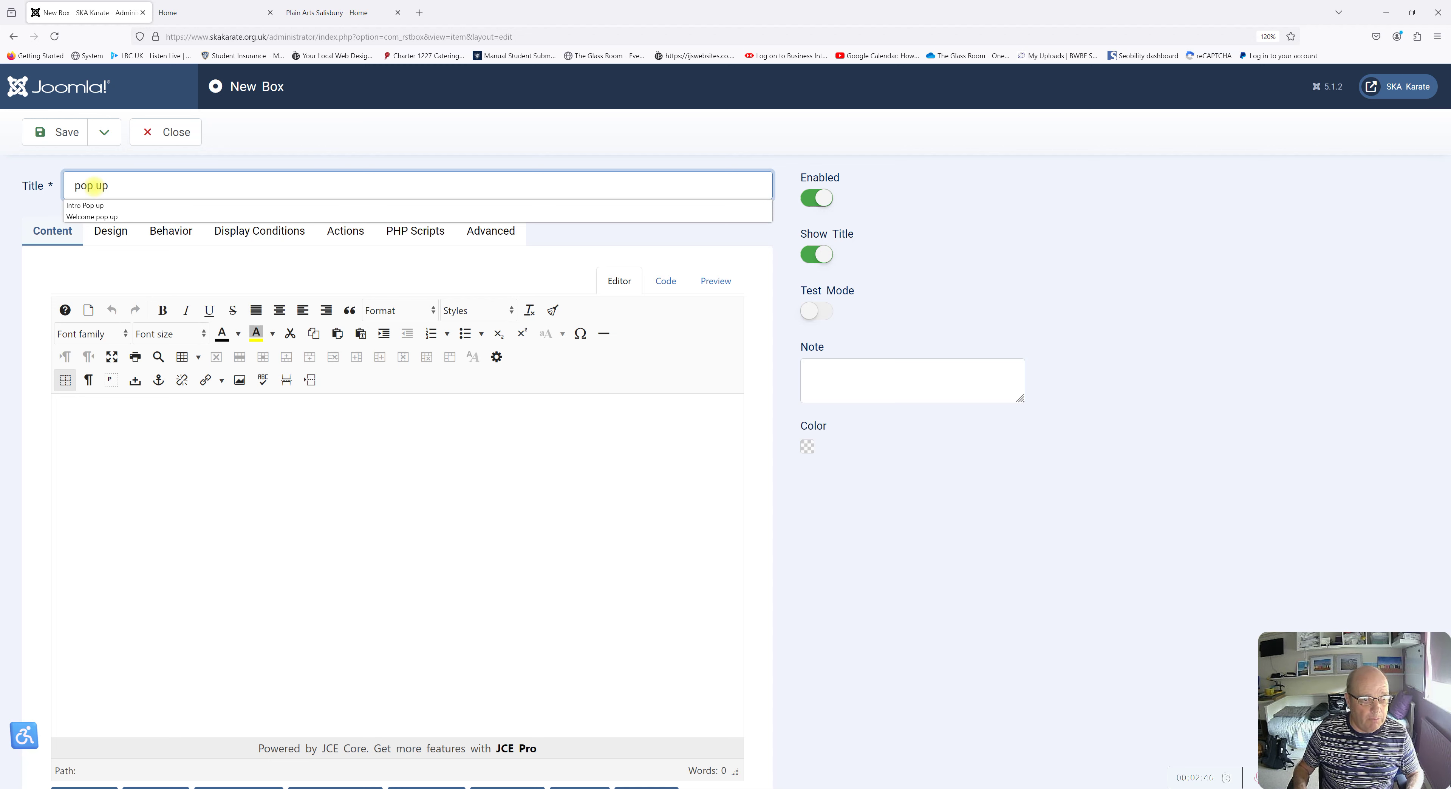
pyautogui.click(476, 535)
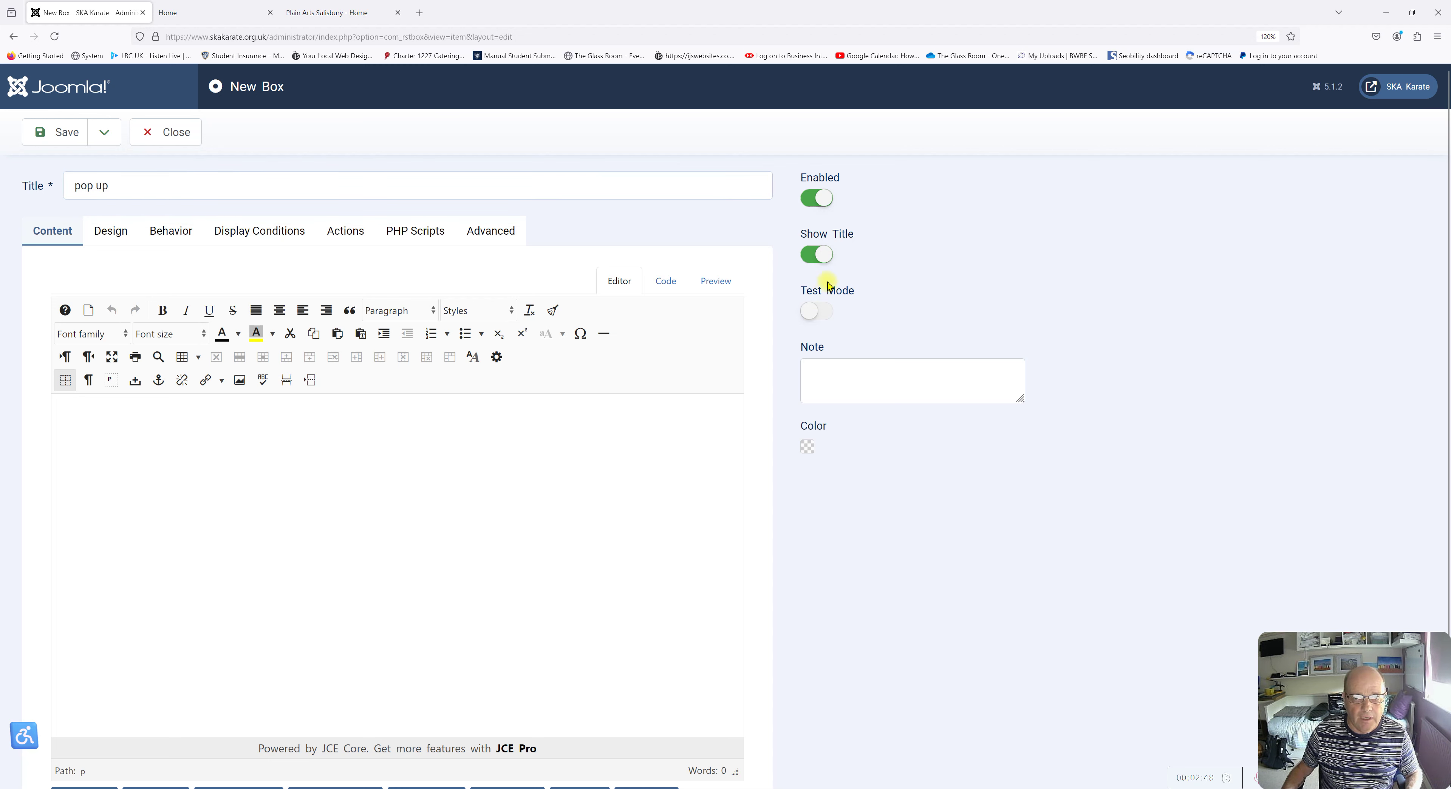
pyautogui.click(808, 256)
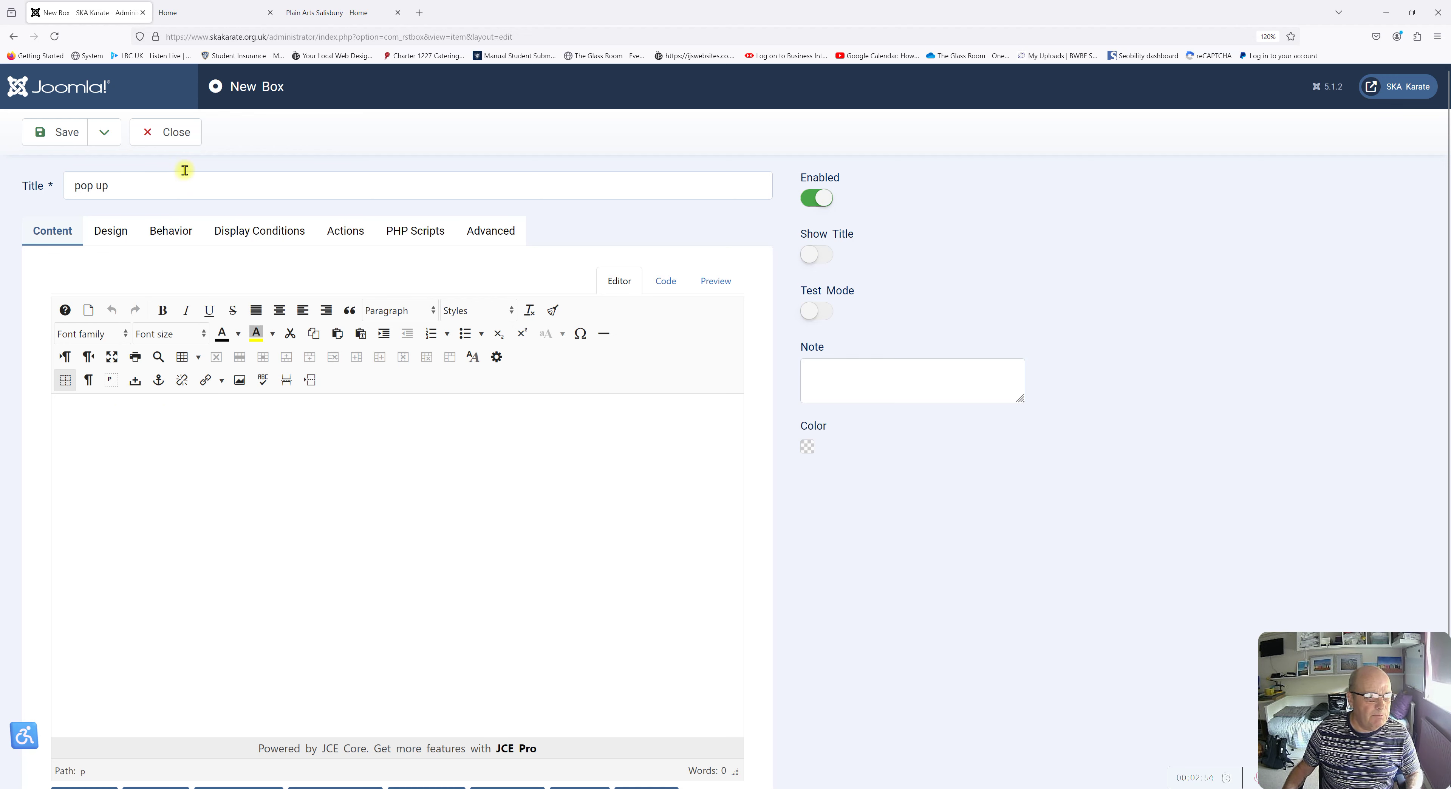
# - Copy the Latest News text from the karate site's home page into the popup's content
pyautogui.click(195, 13)
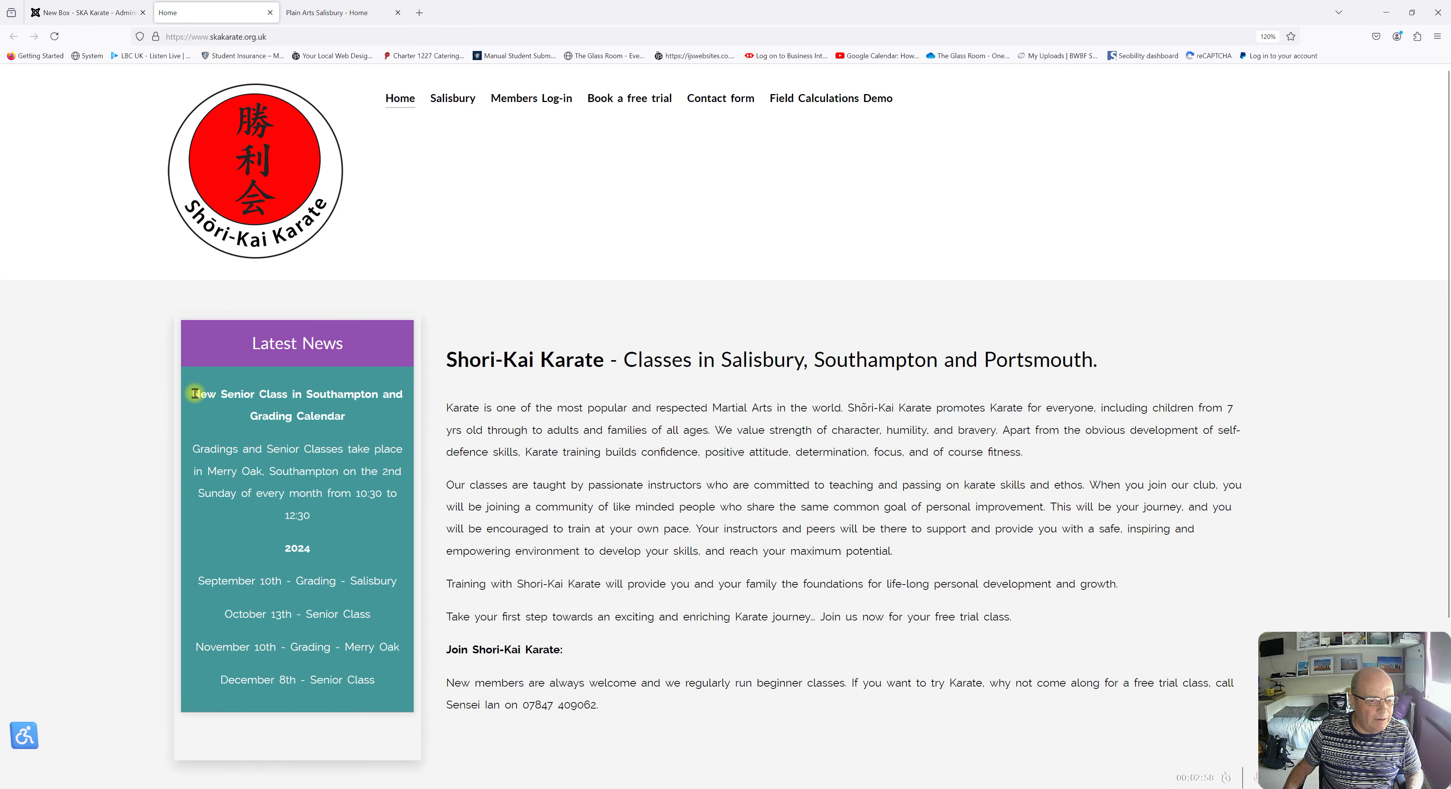
pyautogui.moveTo(195, 394); pyautogui.dragTo(358, 680)
pyautogui.hotkey('ctrl', 'c')
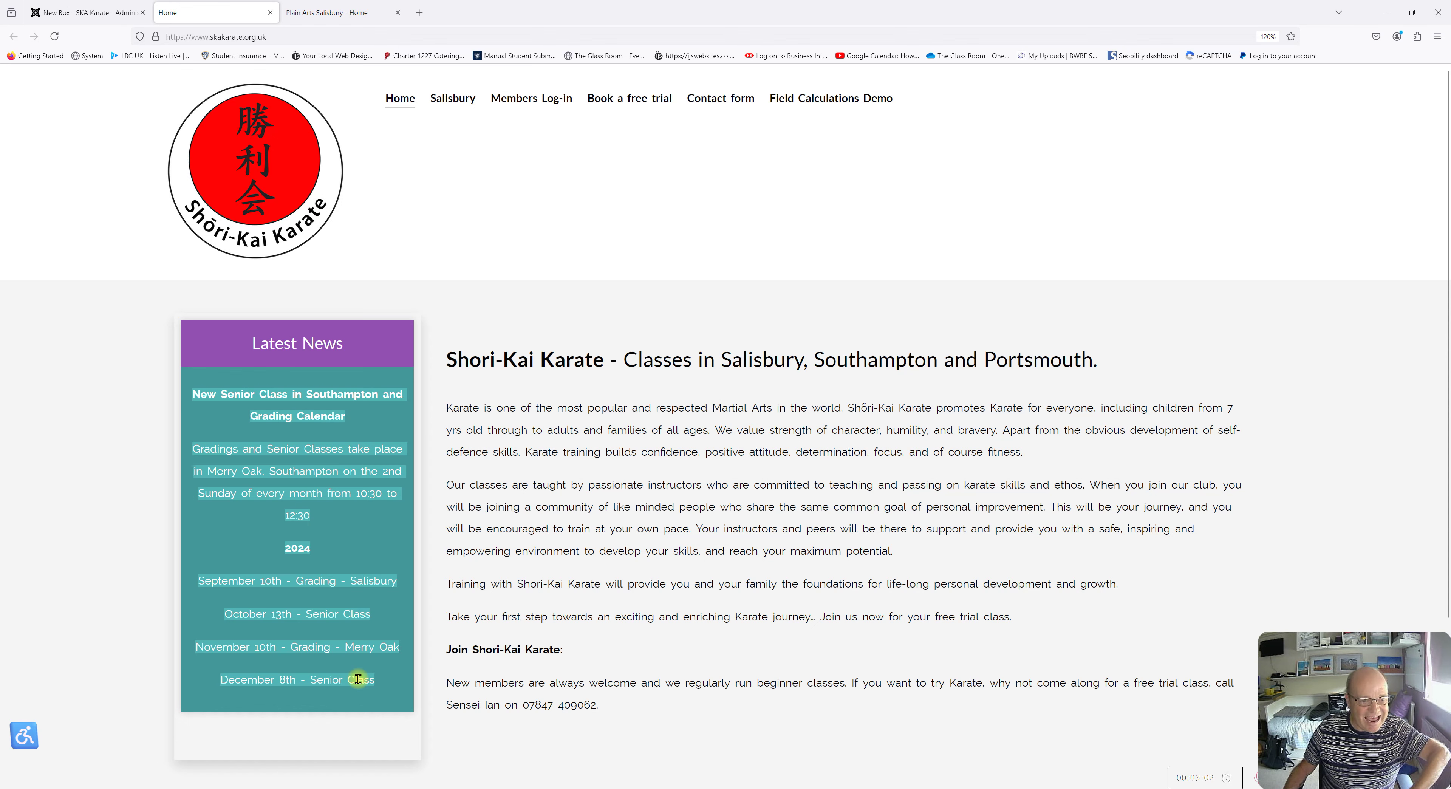
pyautogui.click(81, 11)
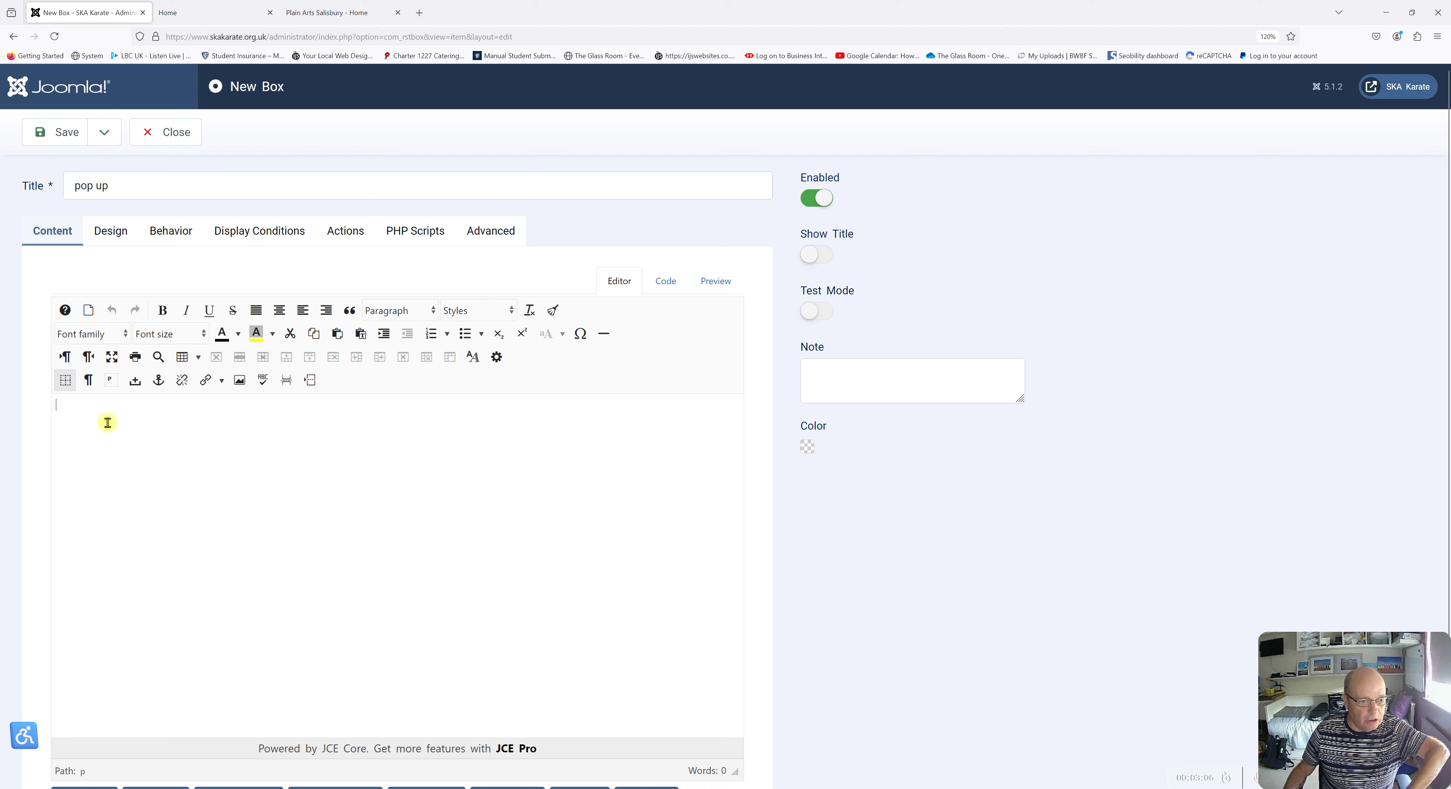
pyautogui.hotkey('ctrl', 'v')
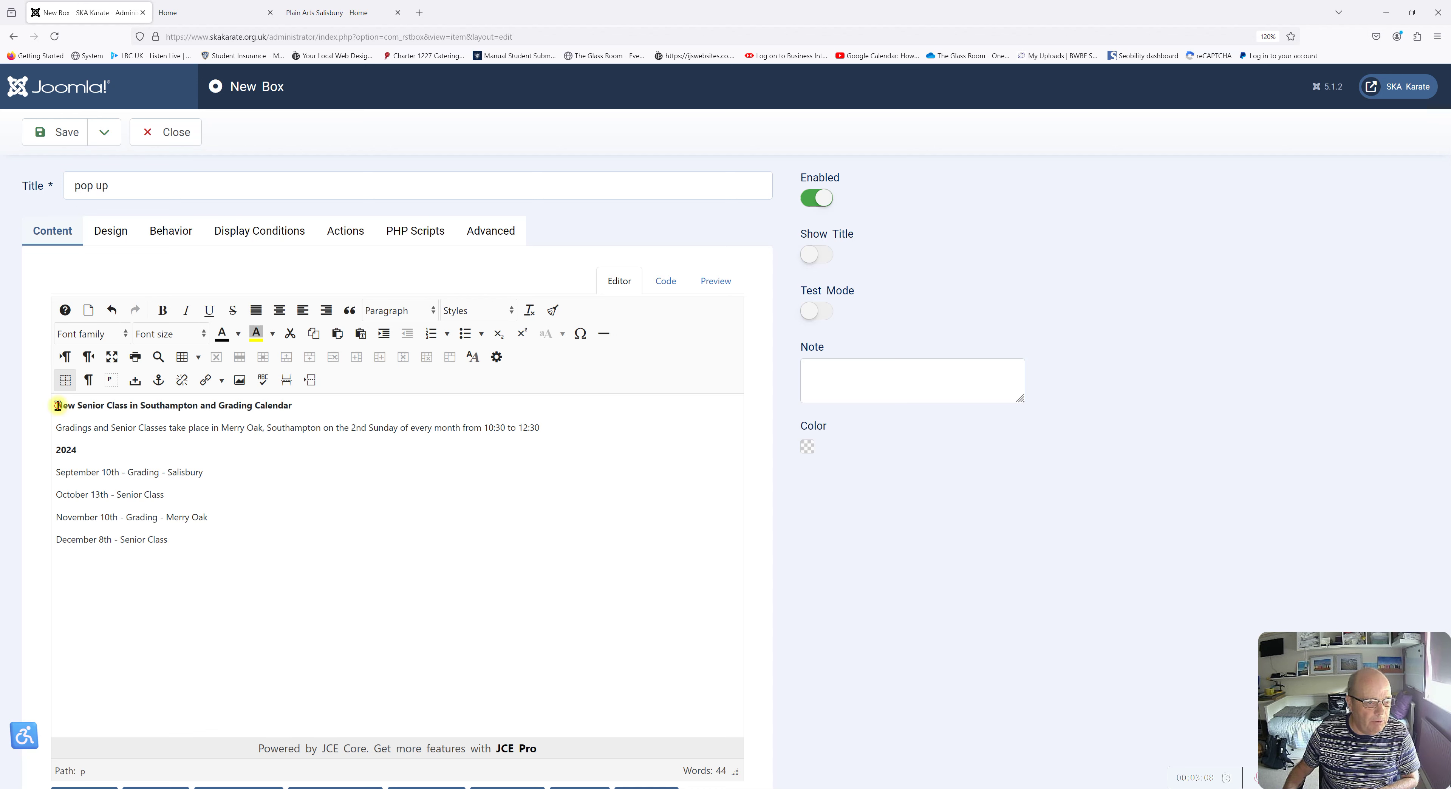
# - Centre all of the popup's text and insert an empty line above the "New Senior Class" heading
pyautogui.moveTo(58, 405); pyautogui.dragTo(204, 544)
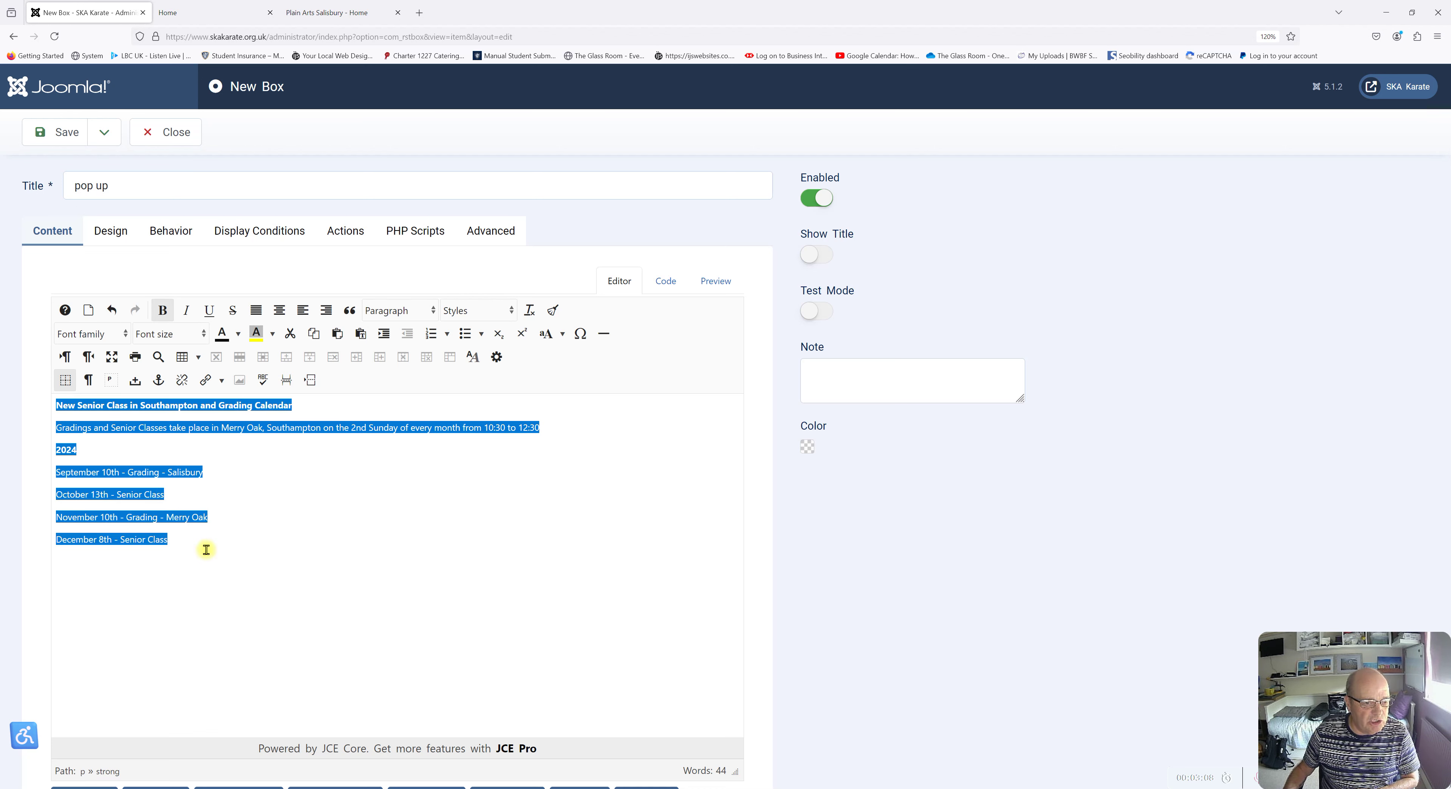
pyautogui.click(279, 311)
pyautogui.click(265, 405)
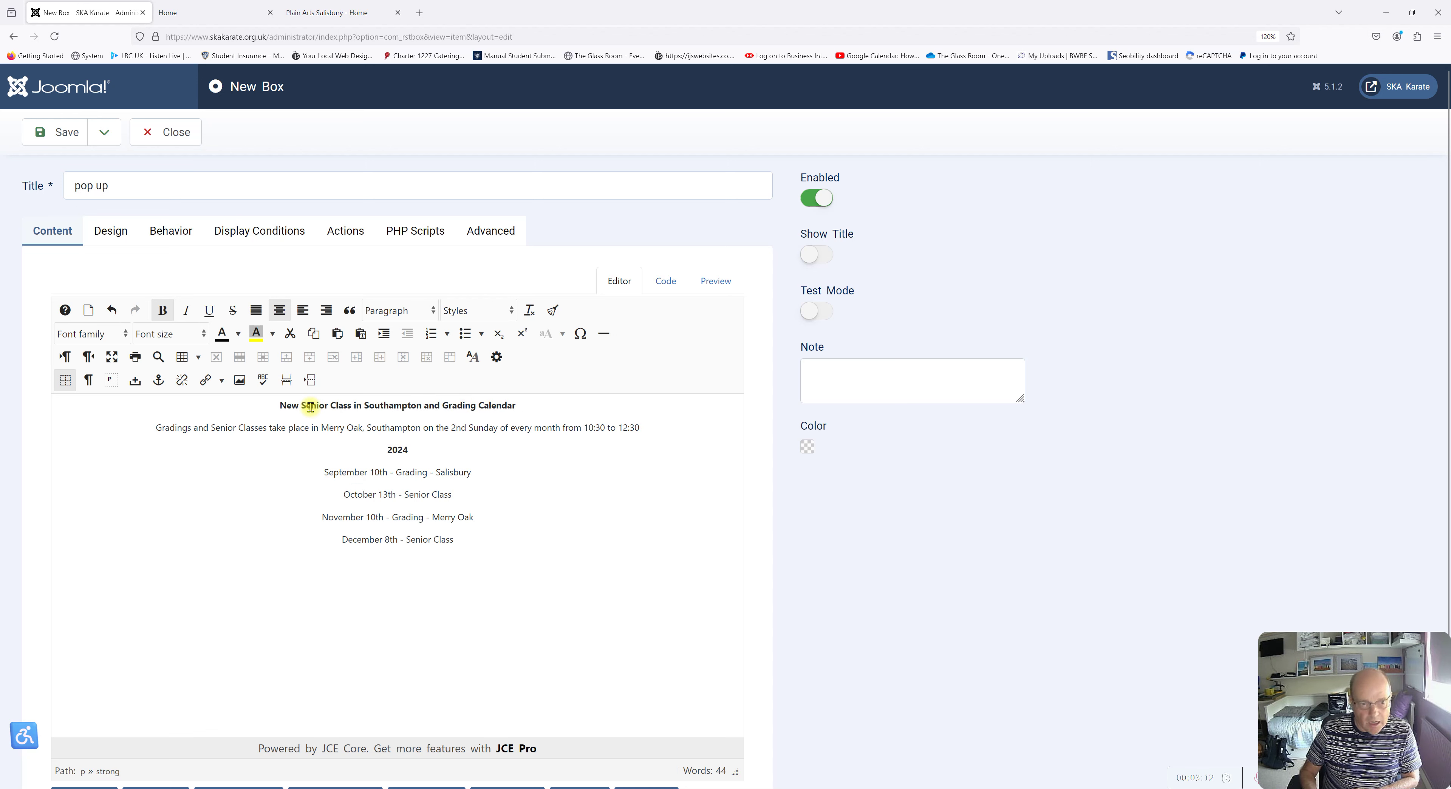
pyautogui.press('Return')
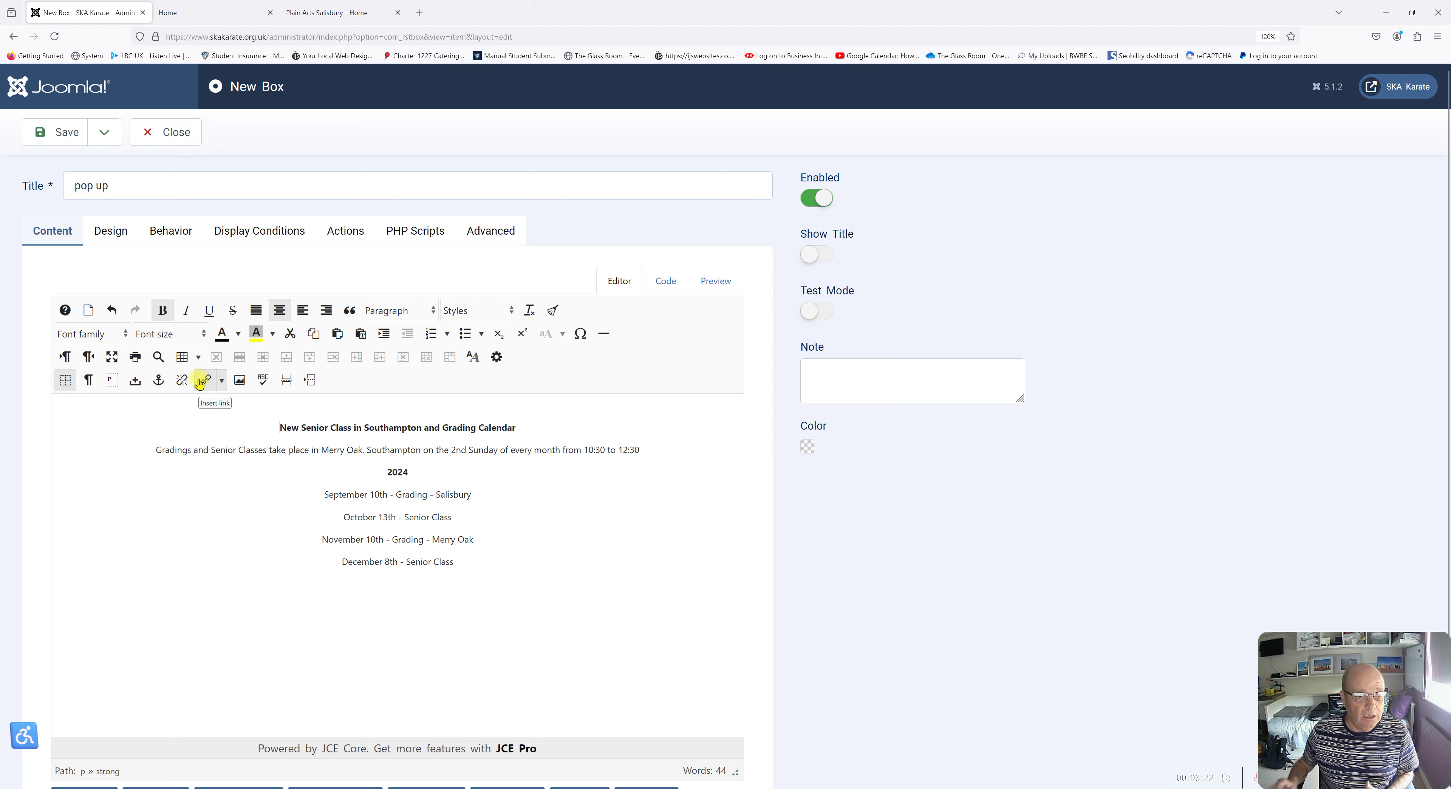
# - Upload the club logo "new logo.png" from the Downloads folder to the site's images through the Image Manager
pyautogui.click(240, 382)
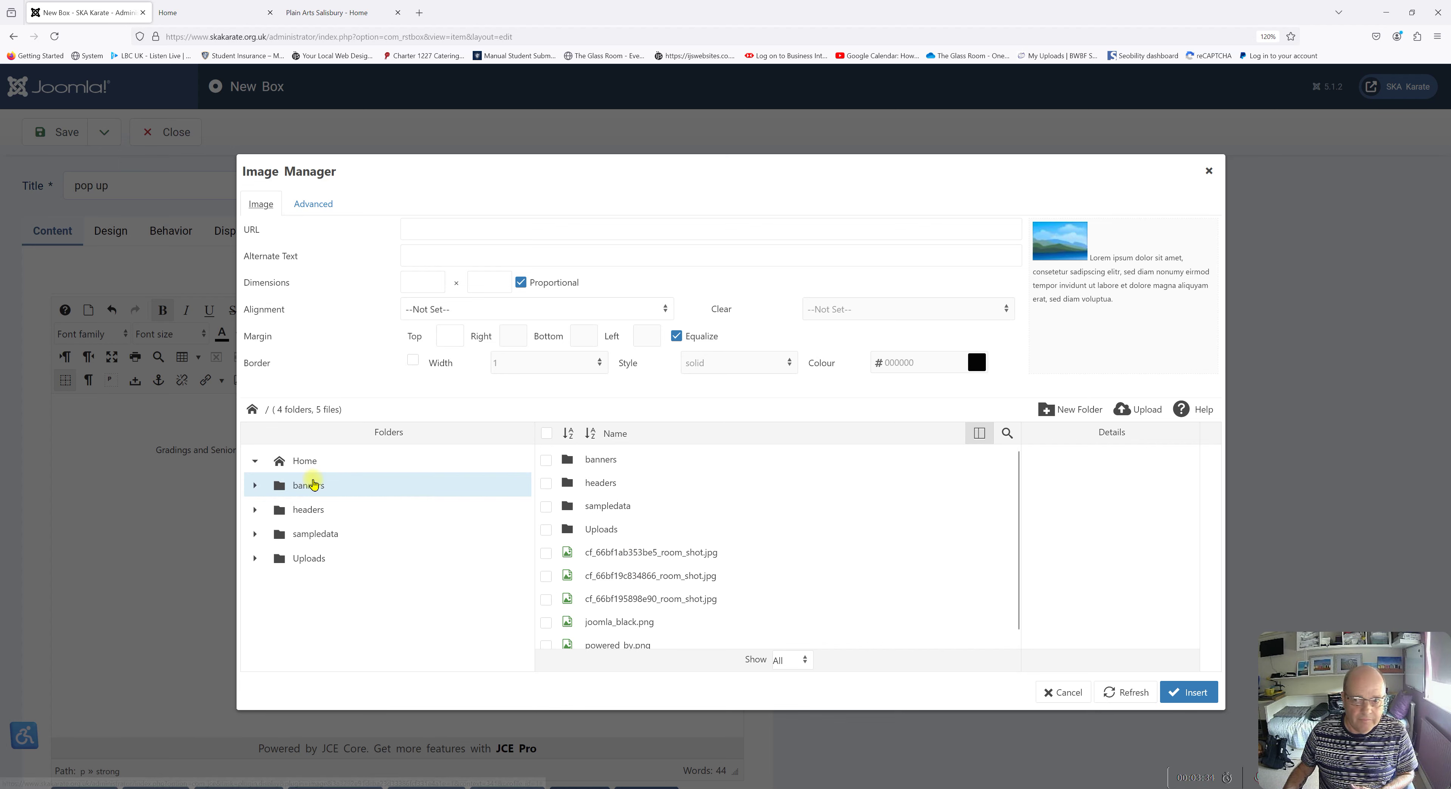
pyautogui.click(1143, 412)
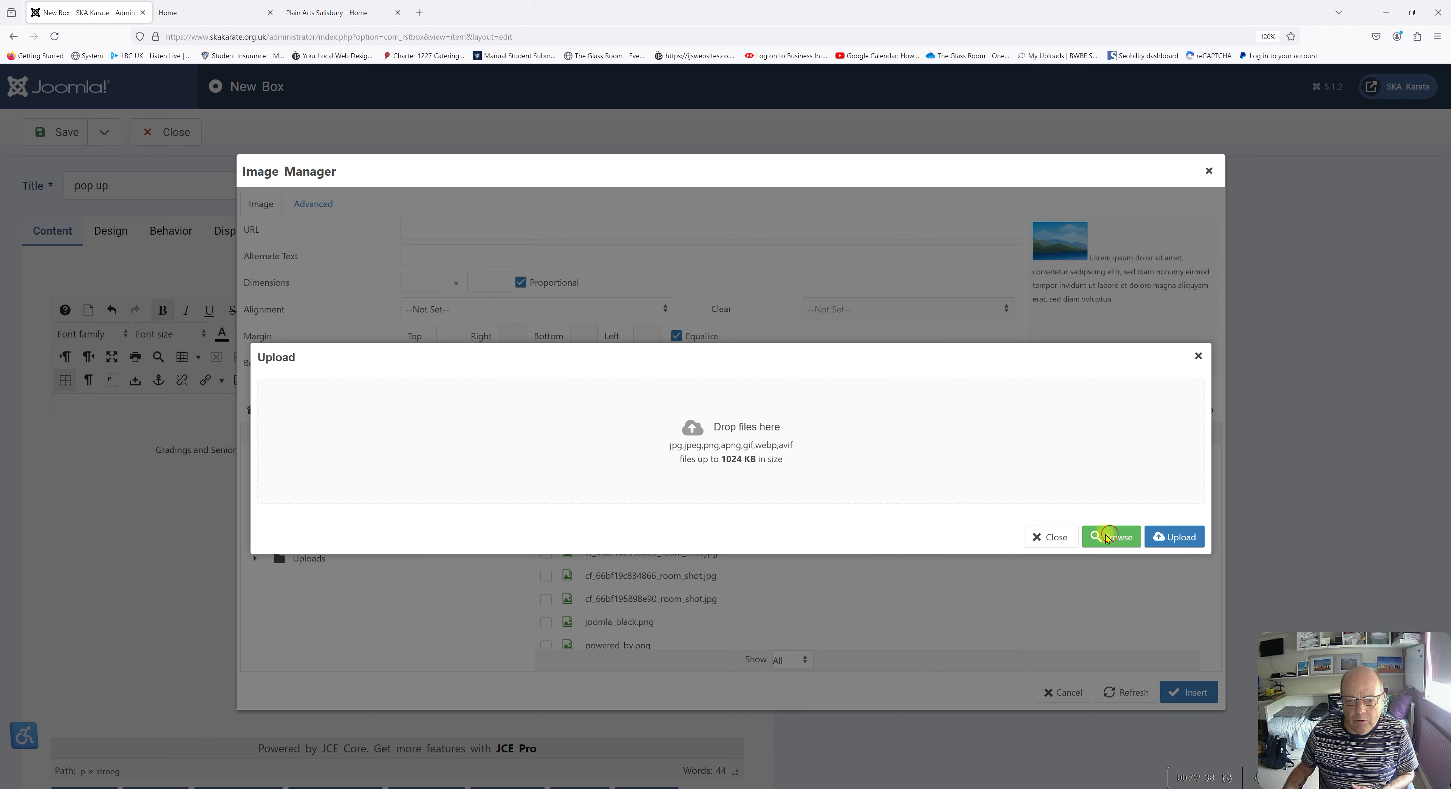
pyautogui.click(823, 417)
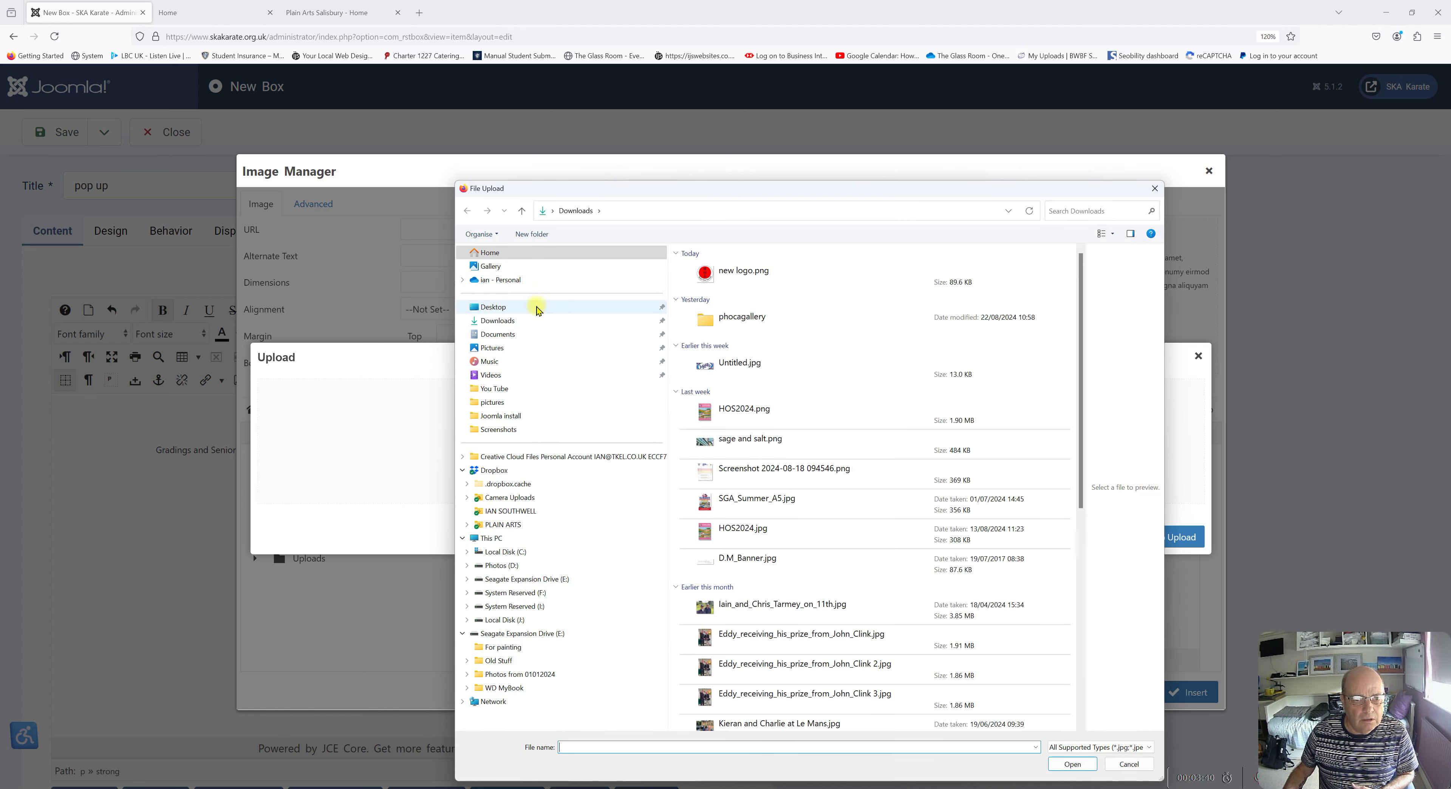
pyautogui.click(503, 321)
pyautogui.click(733, 271)
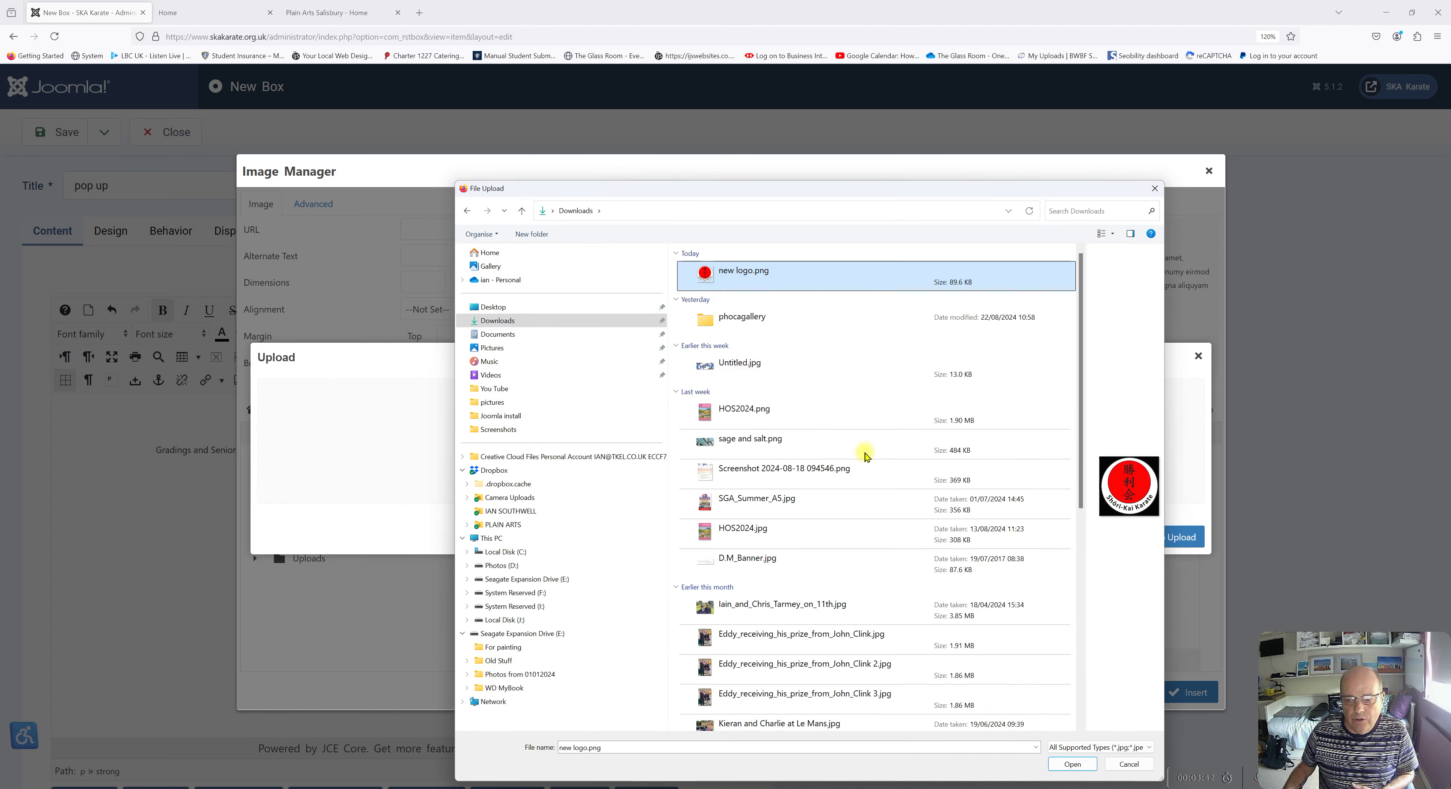
pyautogui.click(1073, 765)
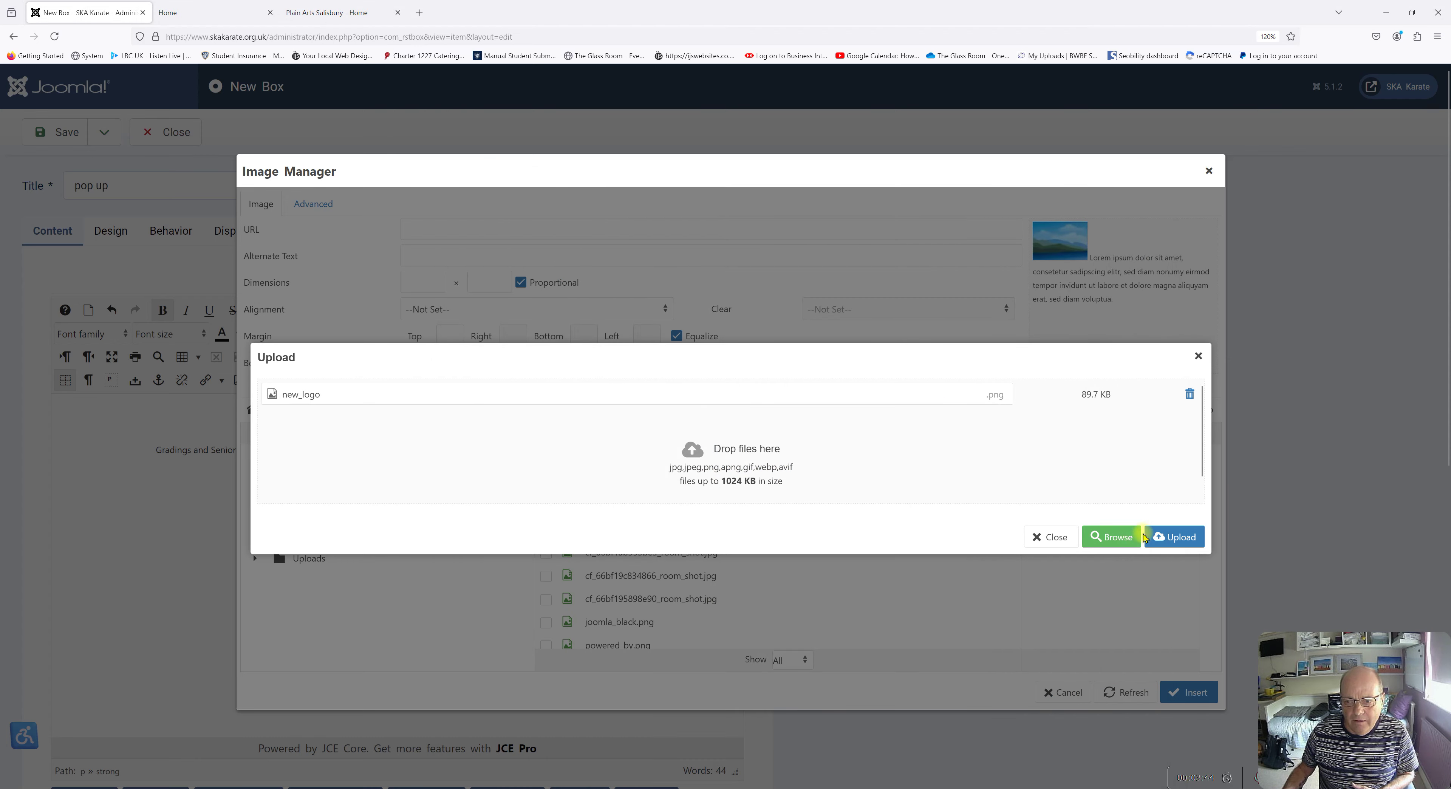
pyautogui.click(1177, 541)
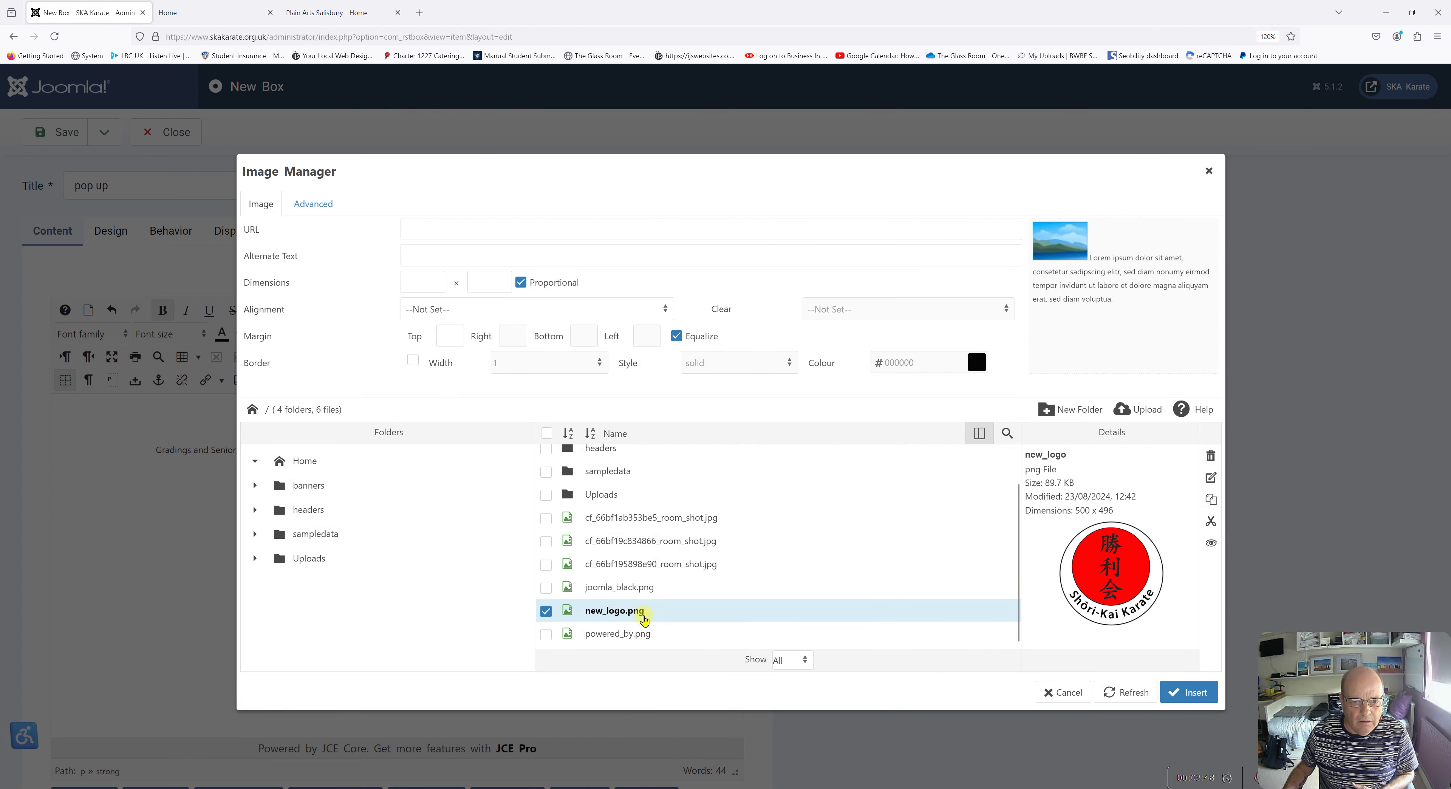
# - Insert new_logo.png at a proportional width of 250 on its own line above the "New Senior Class" heading
pyautogui.click(623, 615)
pyautogui.click(432, 283)
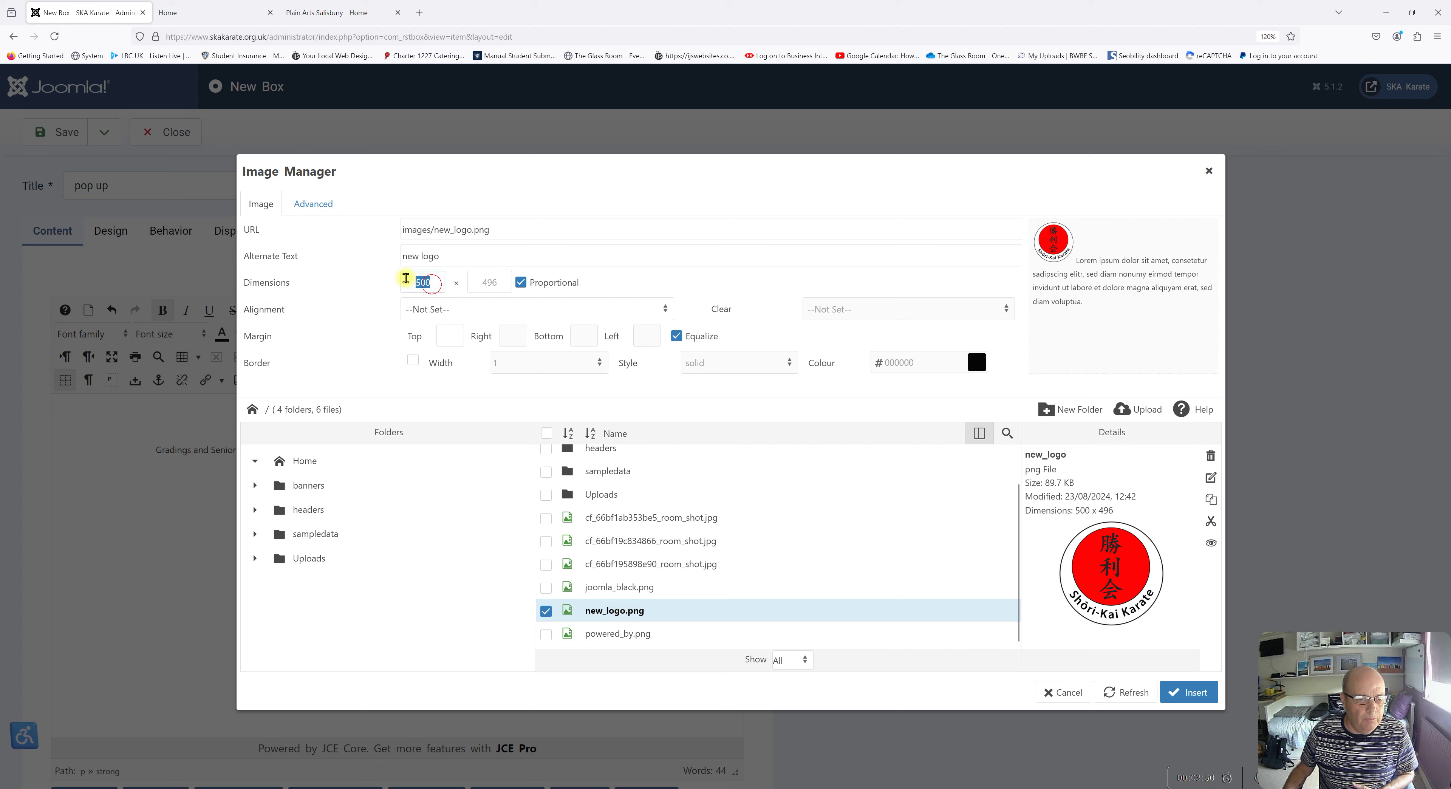
pyautogui.write('25')
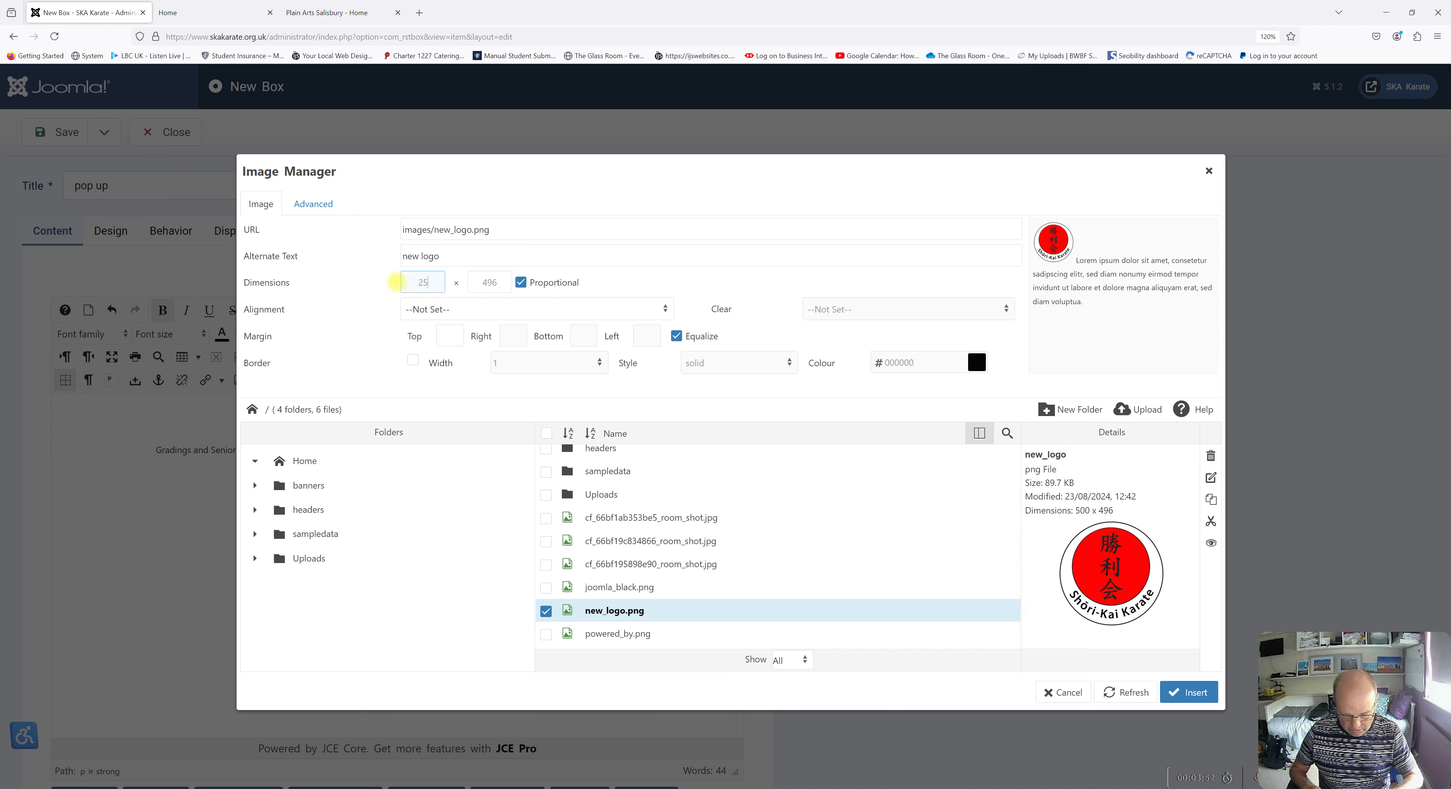
pyautogui.click(626, 282)
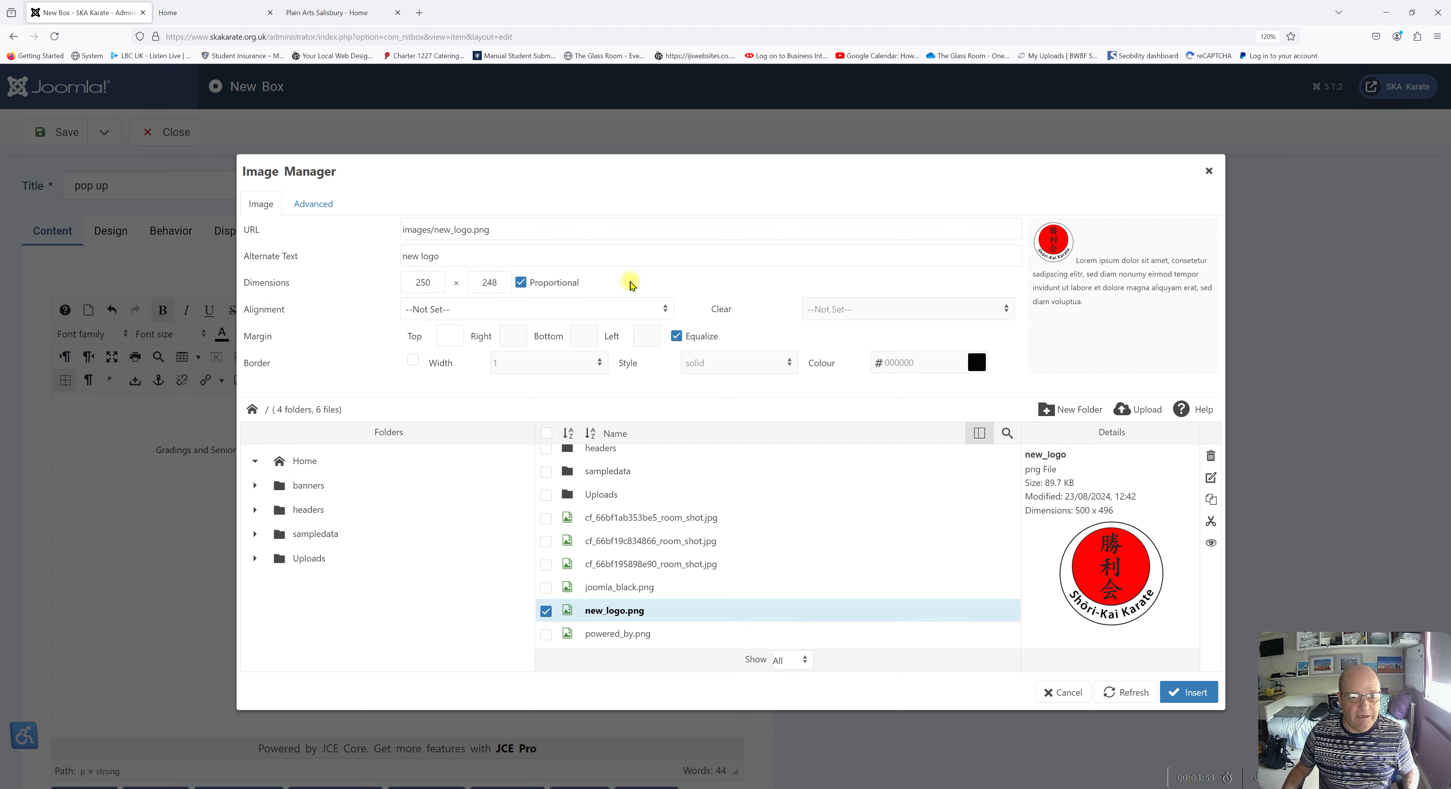
pyautogui.click(1178, 699)
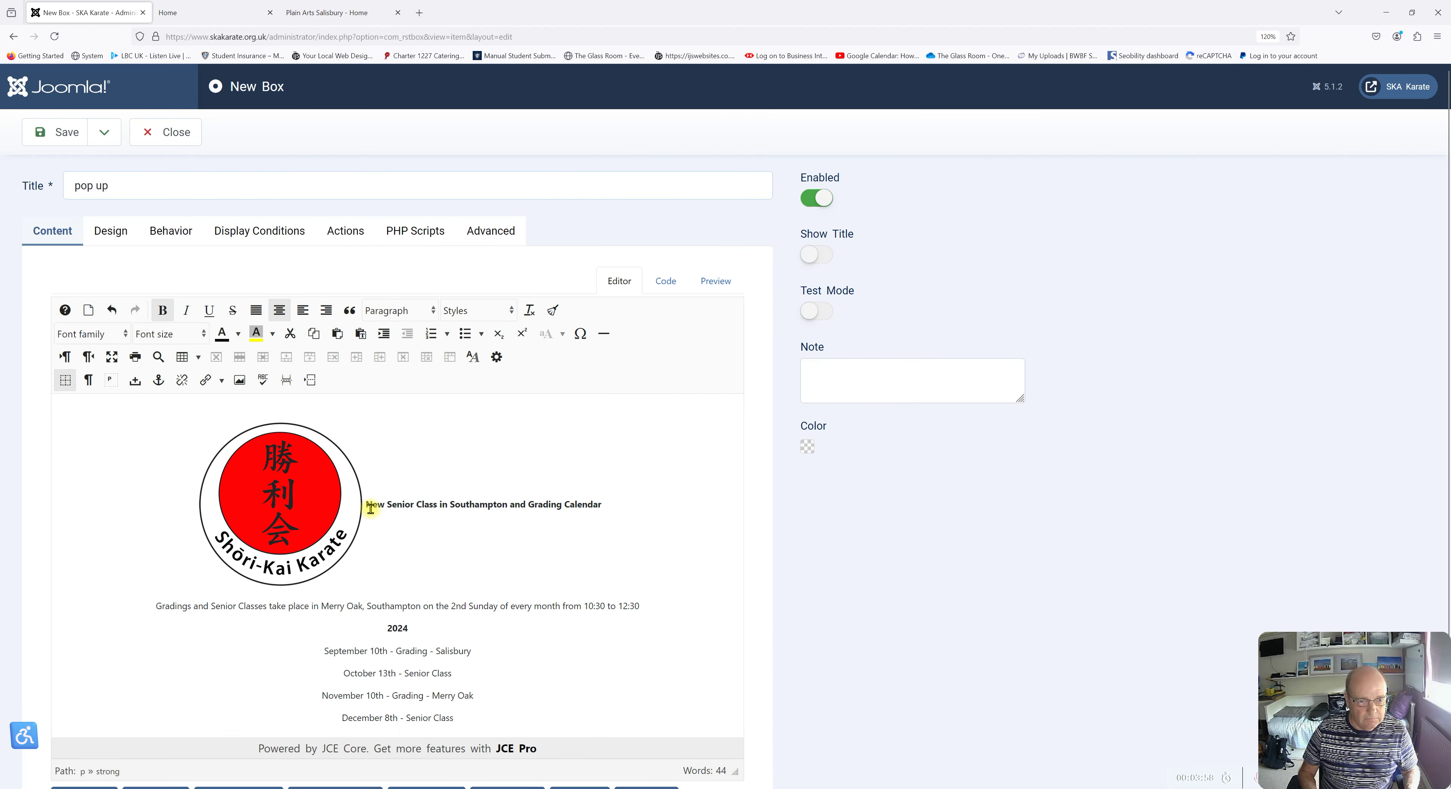
pyautogui.press('Return')
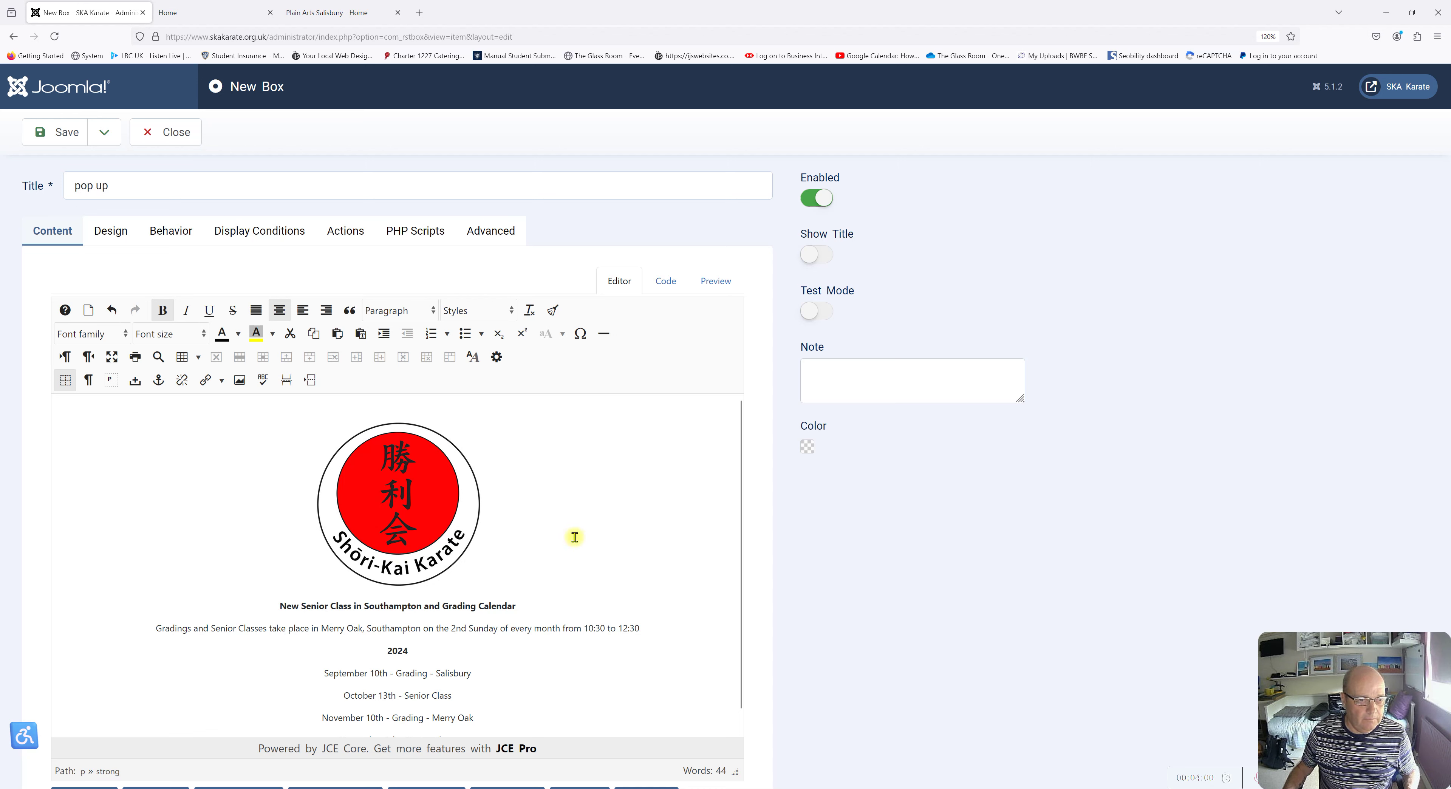
pyautogui.scroll(-1, 443, 510)
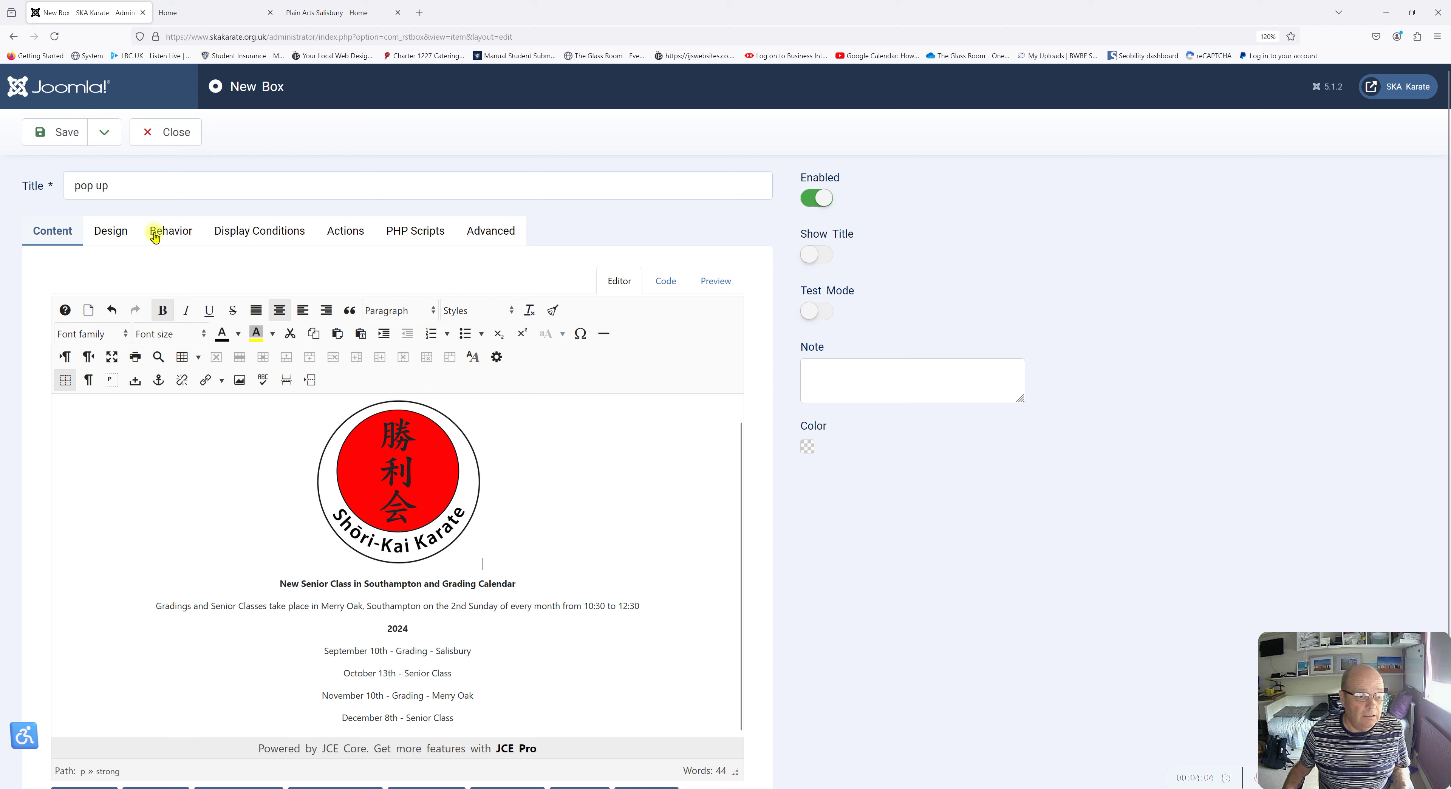
# - Check the popup's available position options in its design settings and set the shadow to Style 1
pyautogui.click(113, 235)
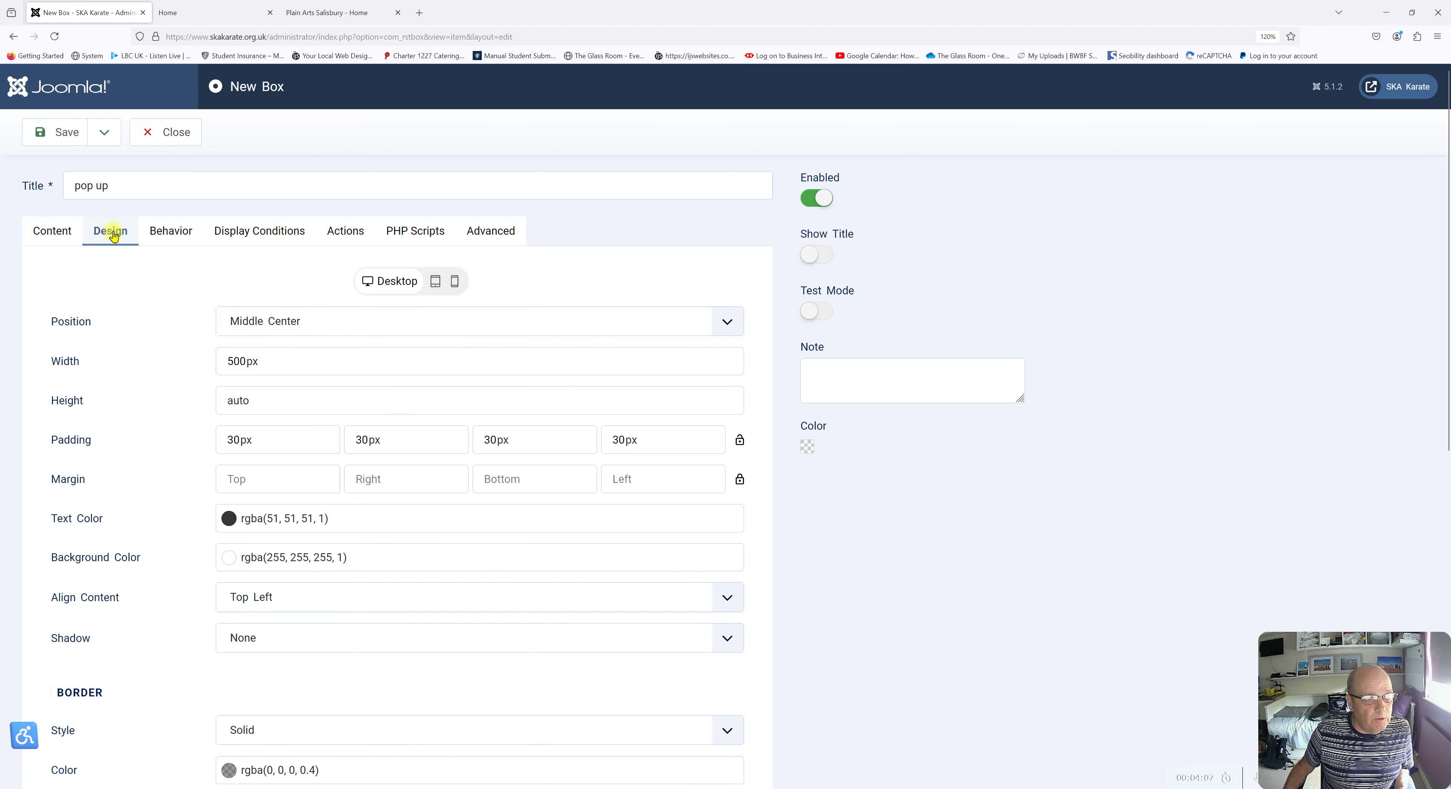
pyautogui.click(329, 328)
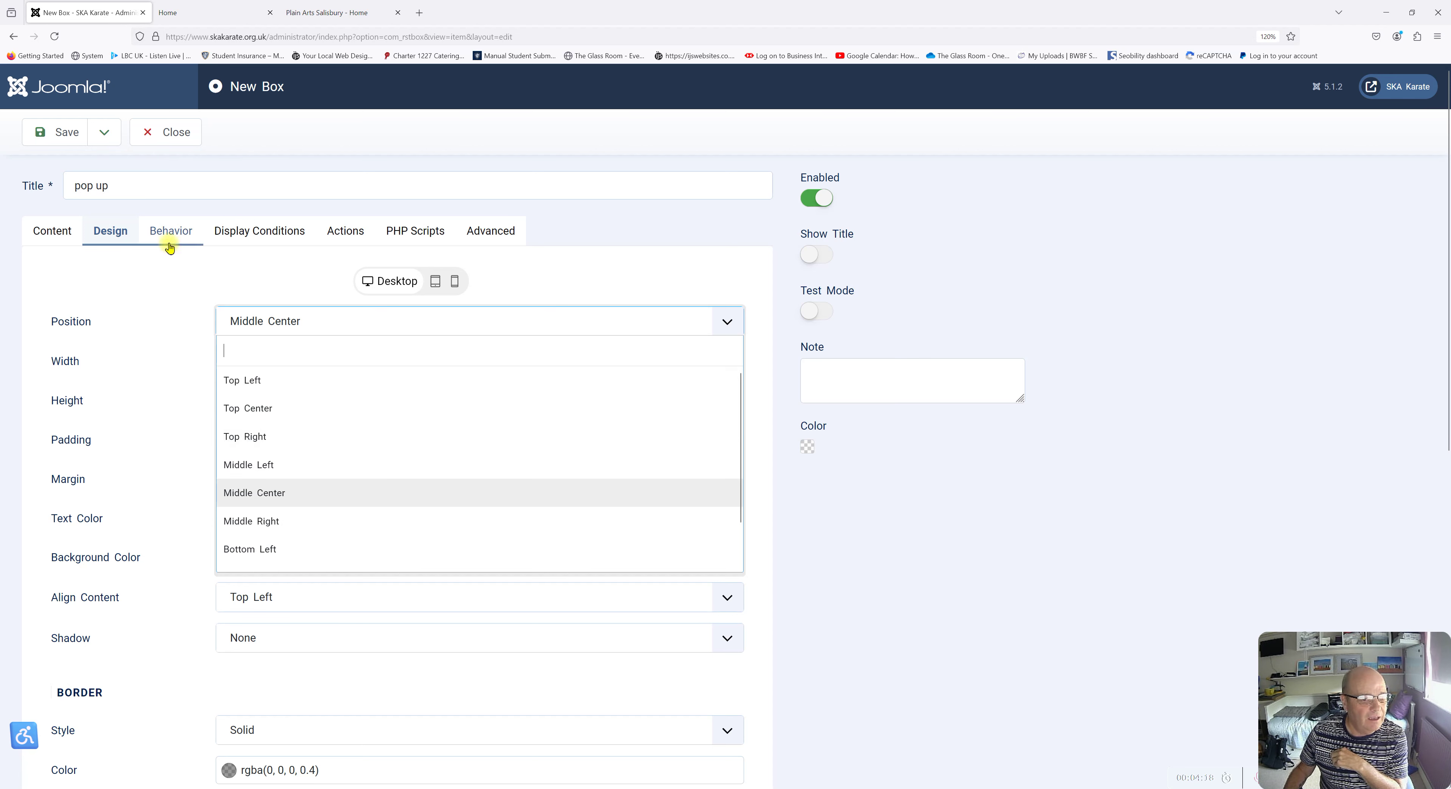
pyautogui.scroll(-2, 203, 510)
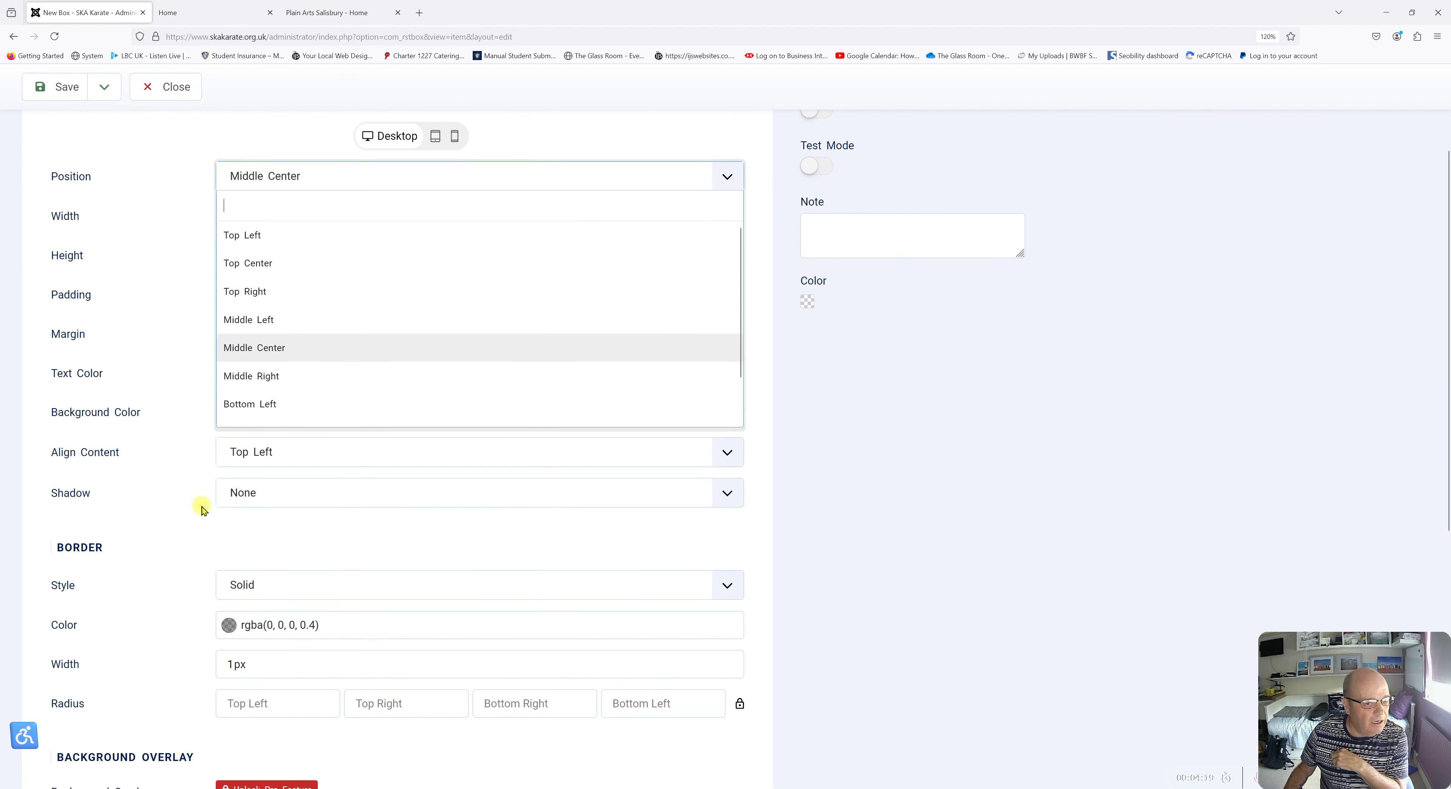
pyautogui.click(188, 537)
pyautogui.click(277, 496)
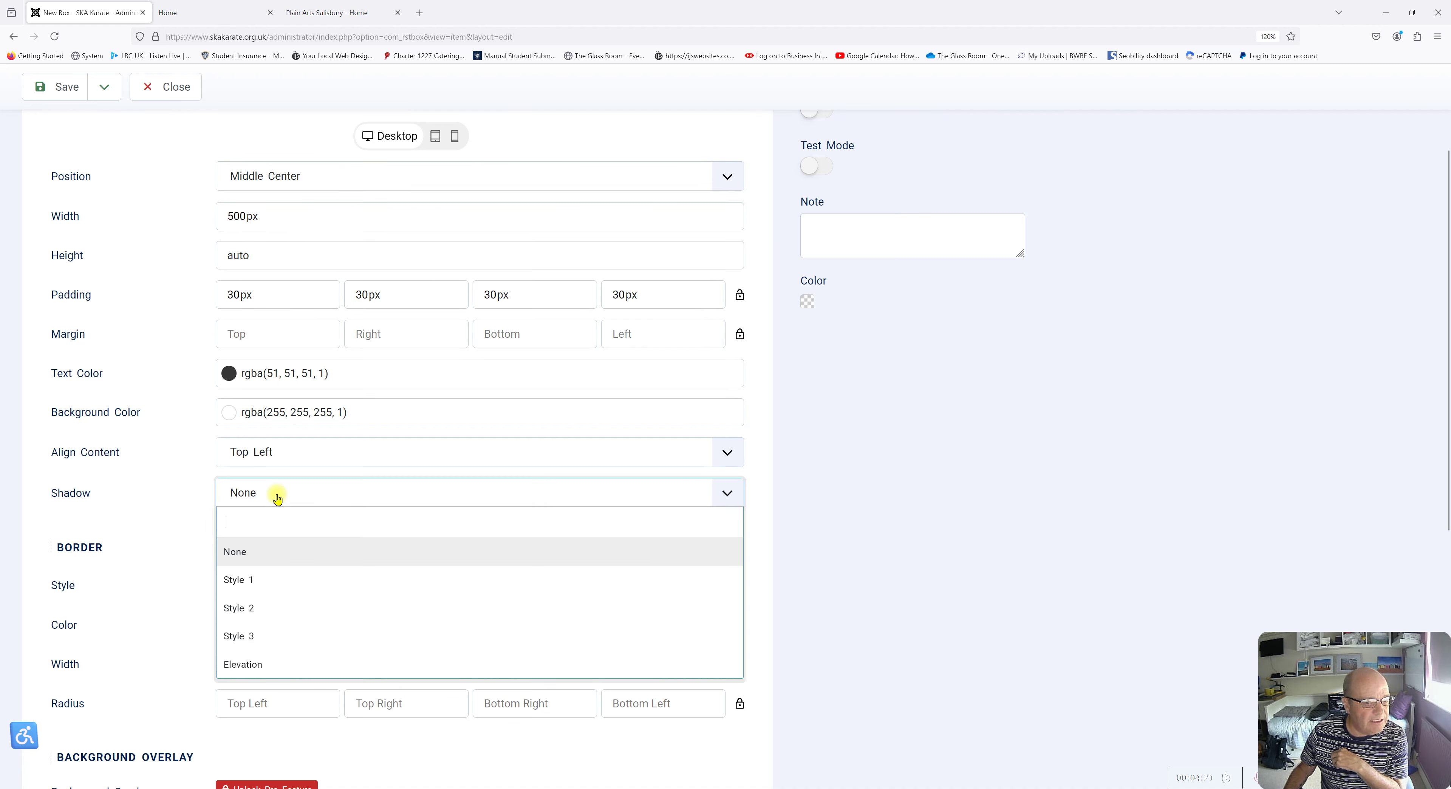
pyautogui.click(254, 585)
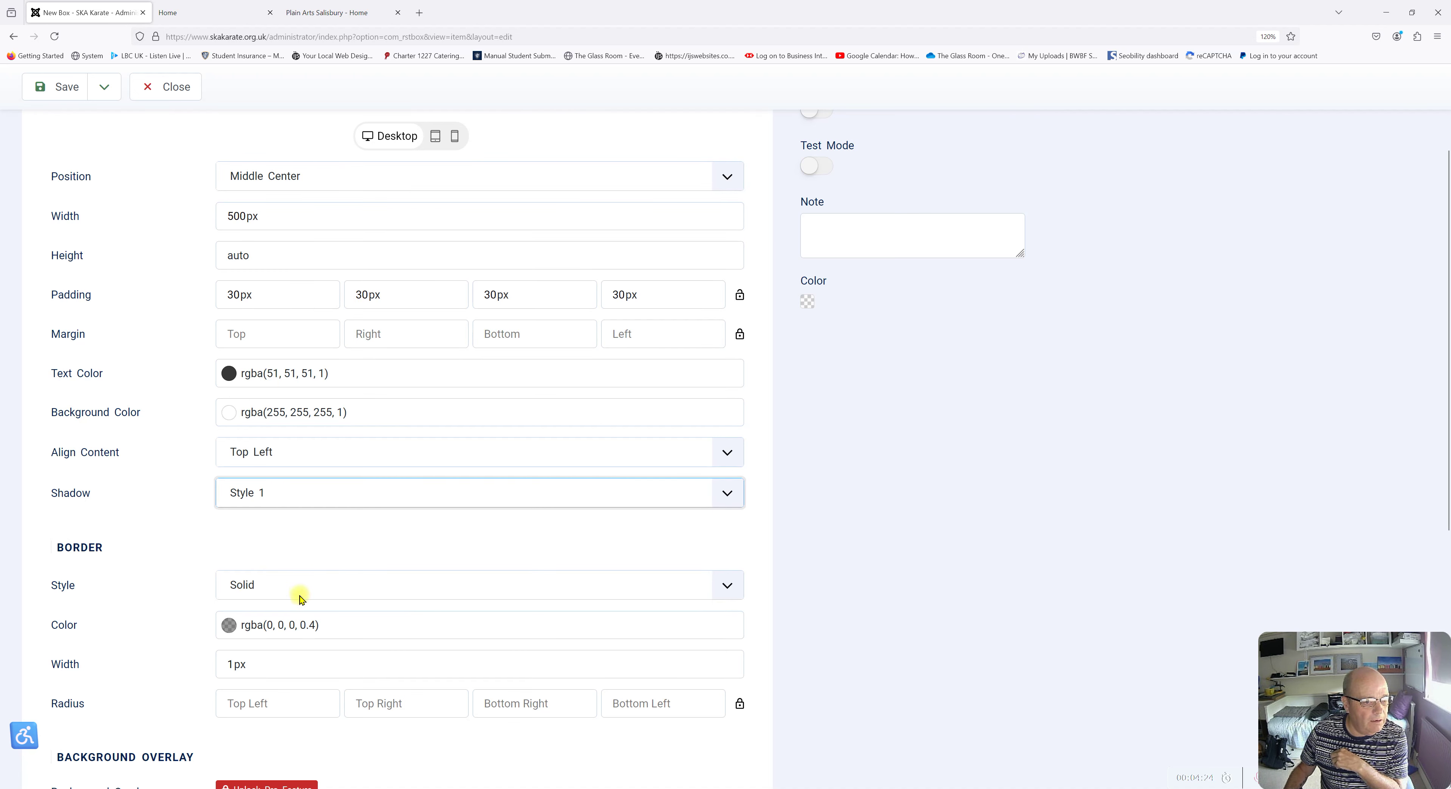
# - Choose Icon as the button type for the popup's close button
pyautogui.scroll(-6, 290, 592)
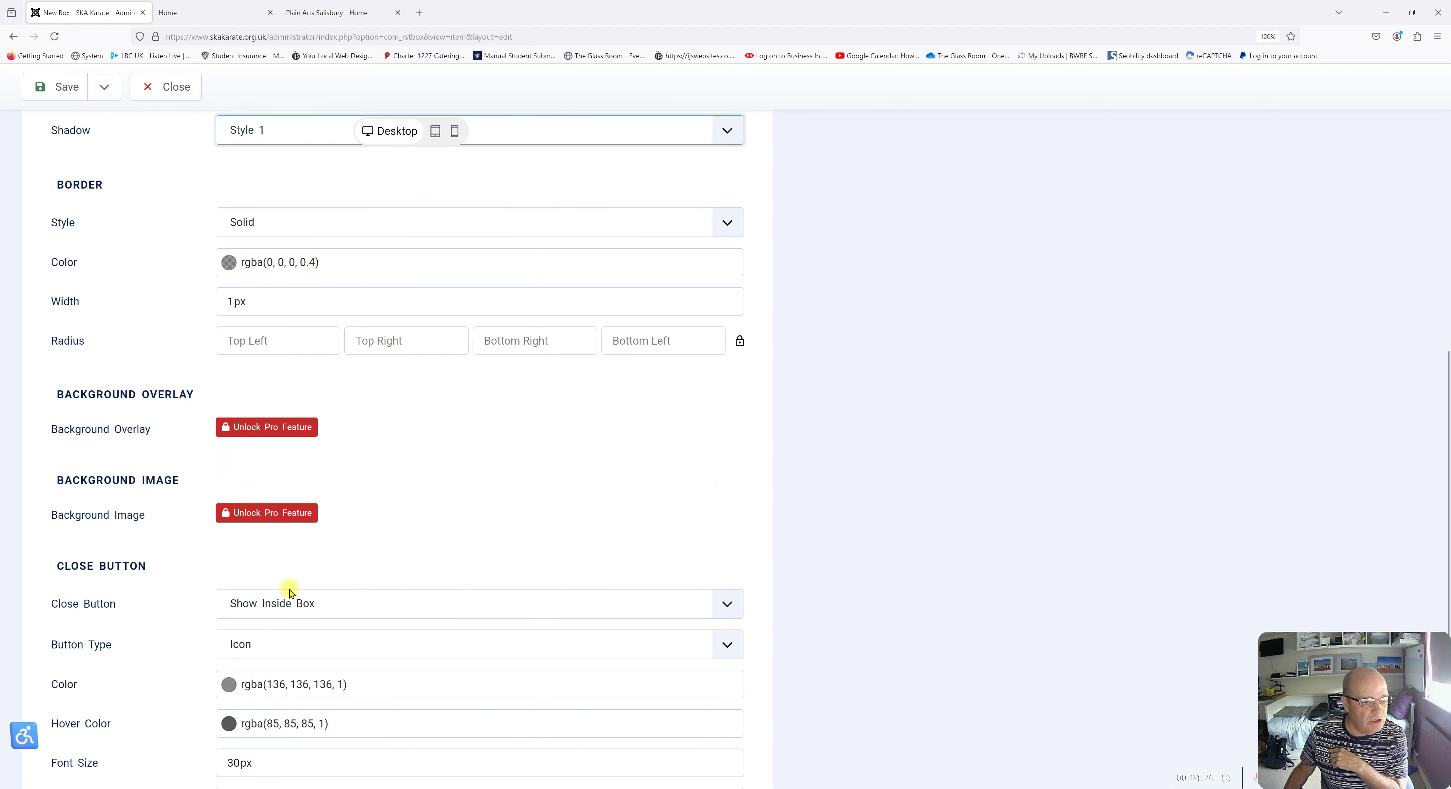
pyautogui.scroll(-2, 290, 589)
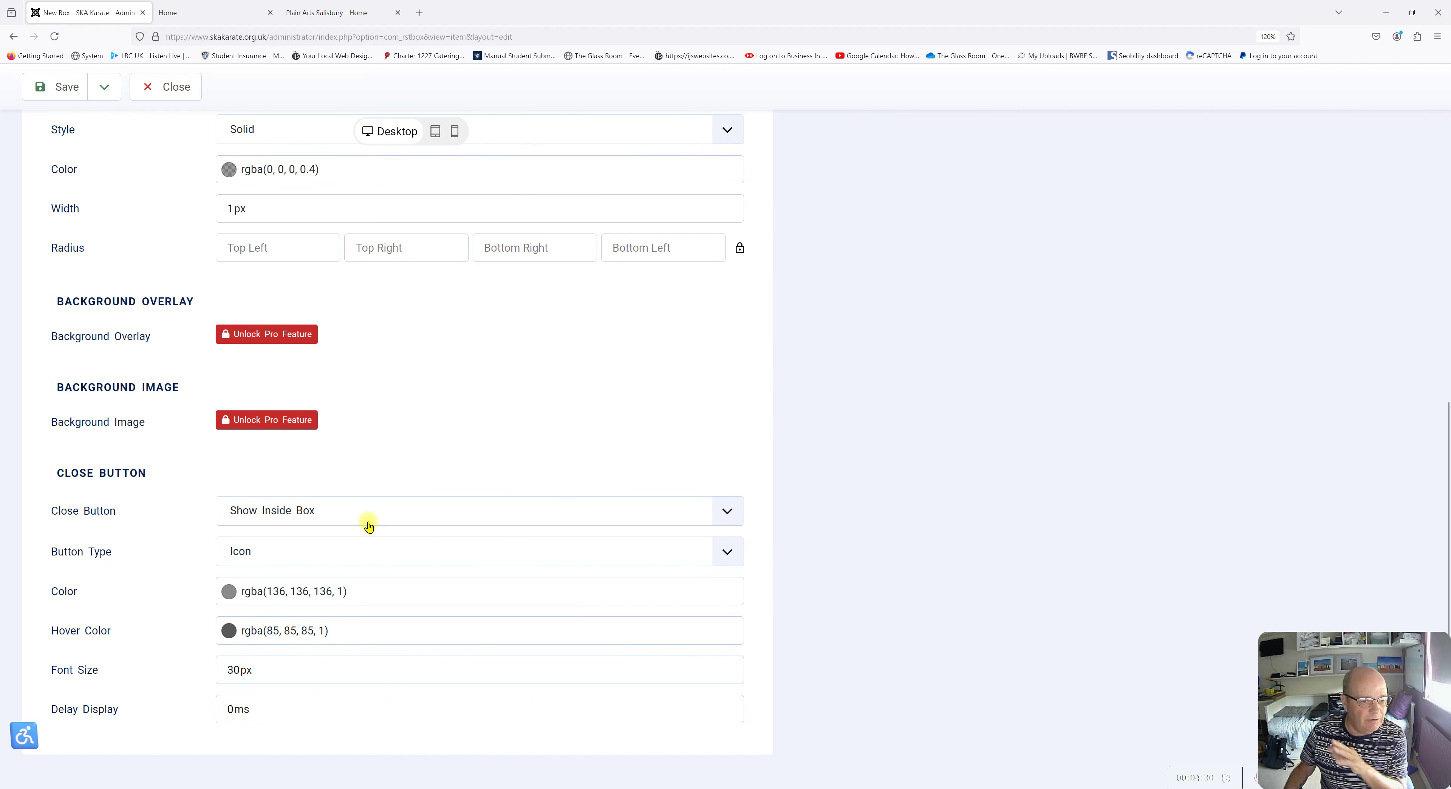
pyautogui.click(292, 560)
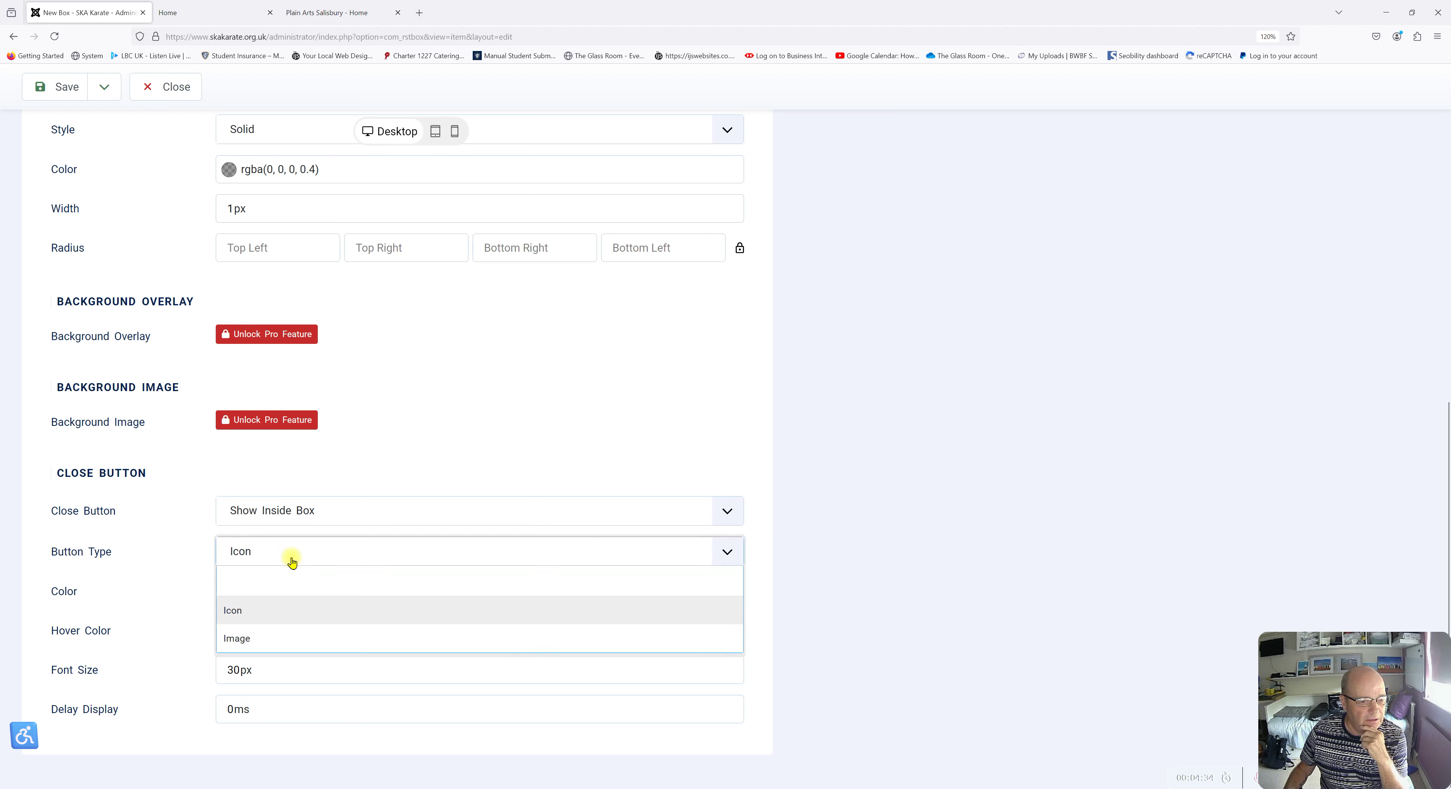
pyautogui.click(250, 611)
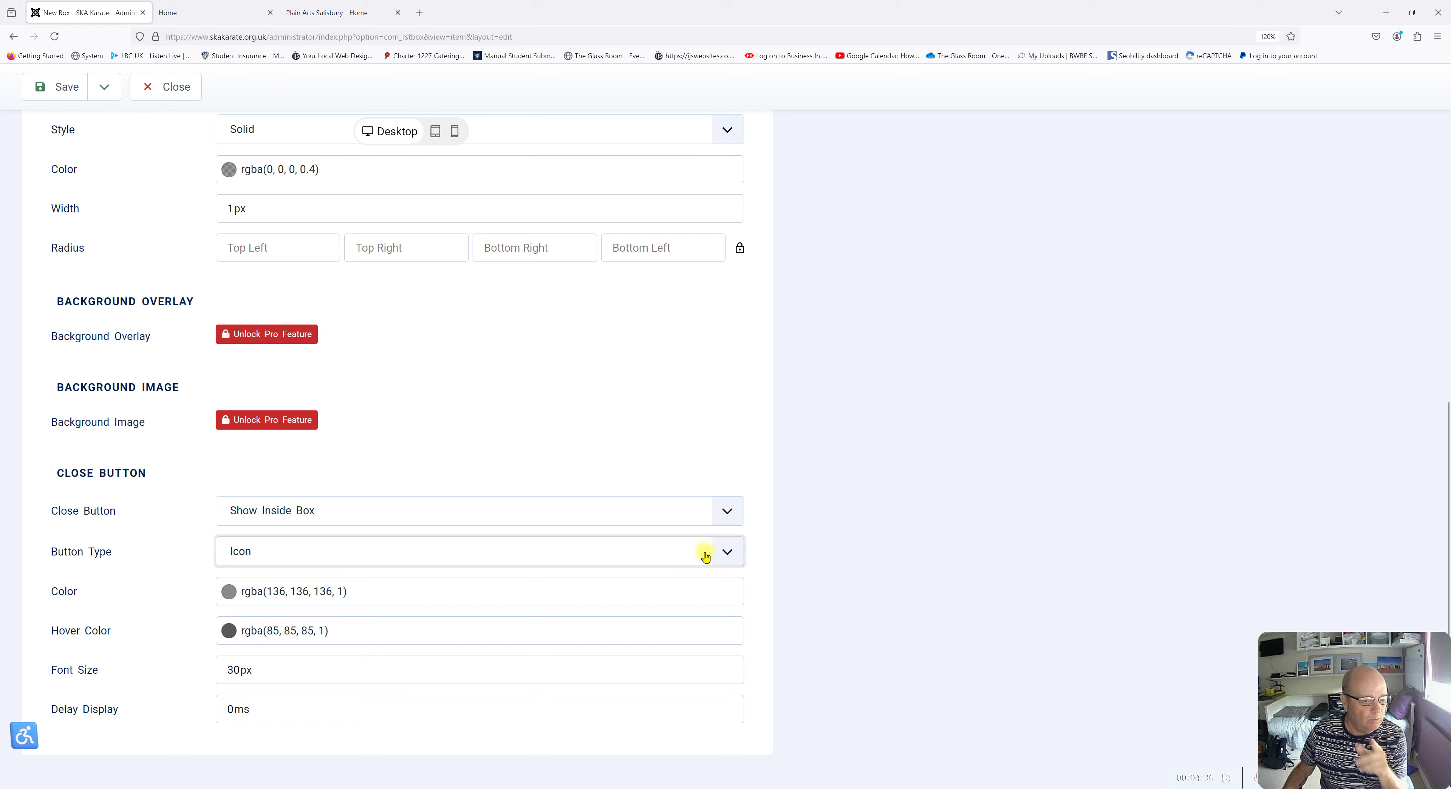
pyautogui.scroll(10, 322, 633)
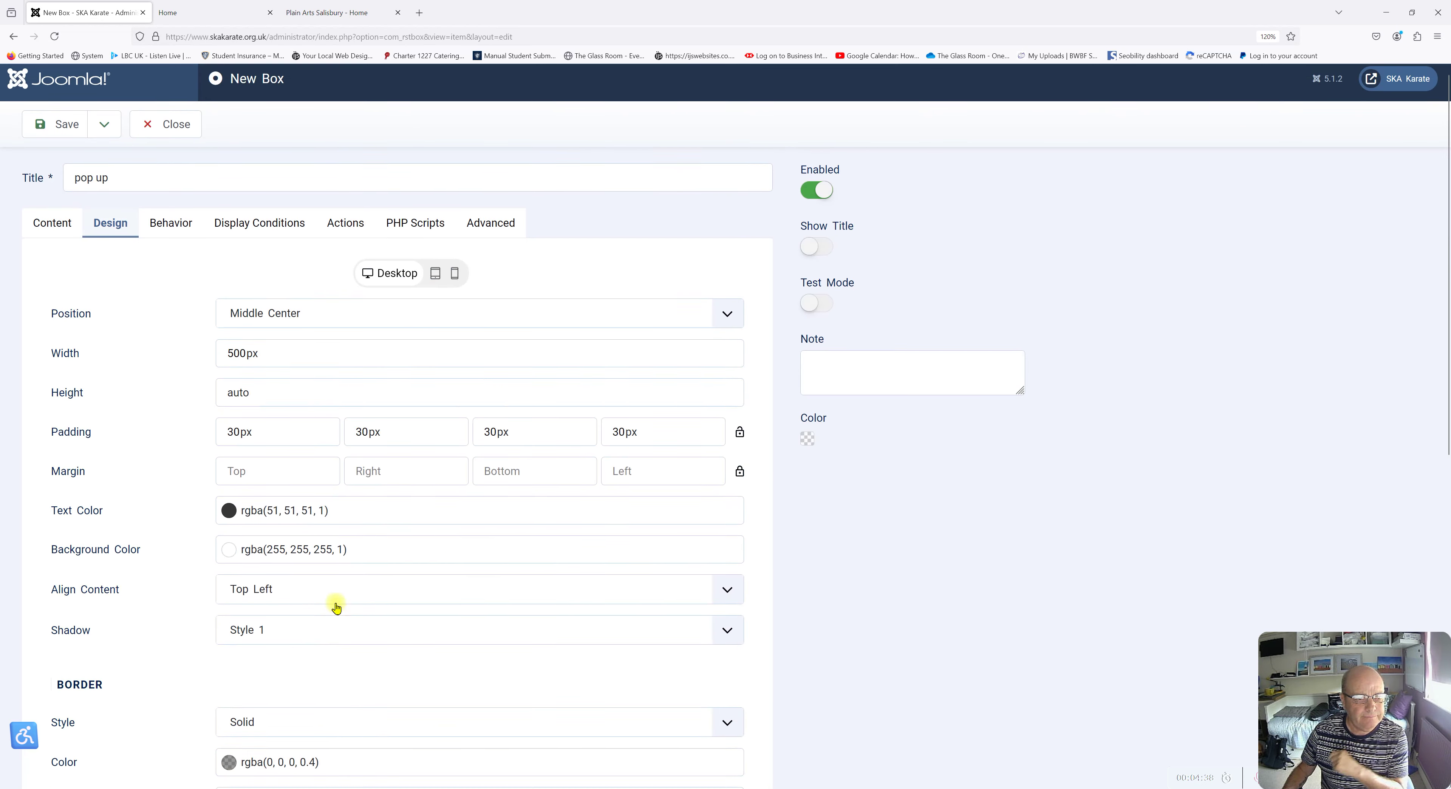
# - Review the popup's behavior settings, including its trigger, impression limit, accessibility and animation options
pyautogui.click(169, 230)
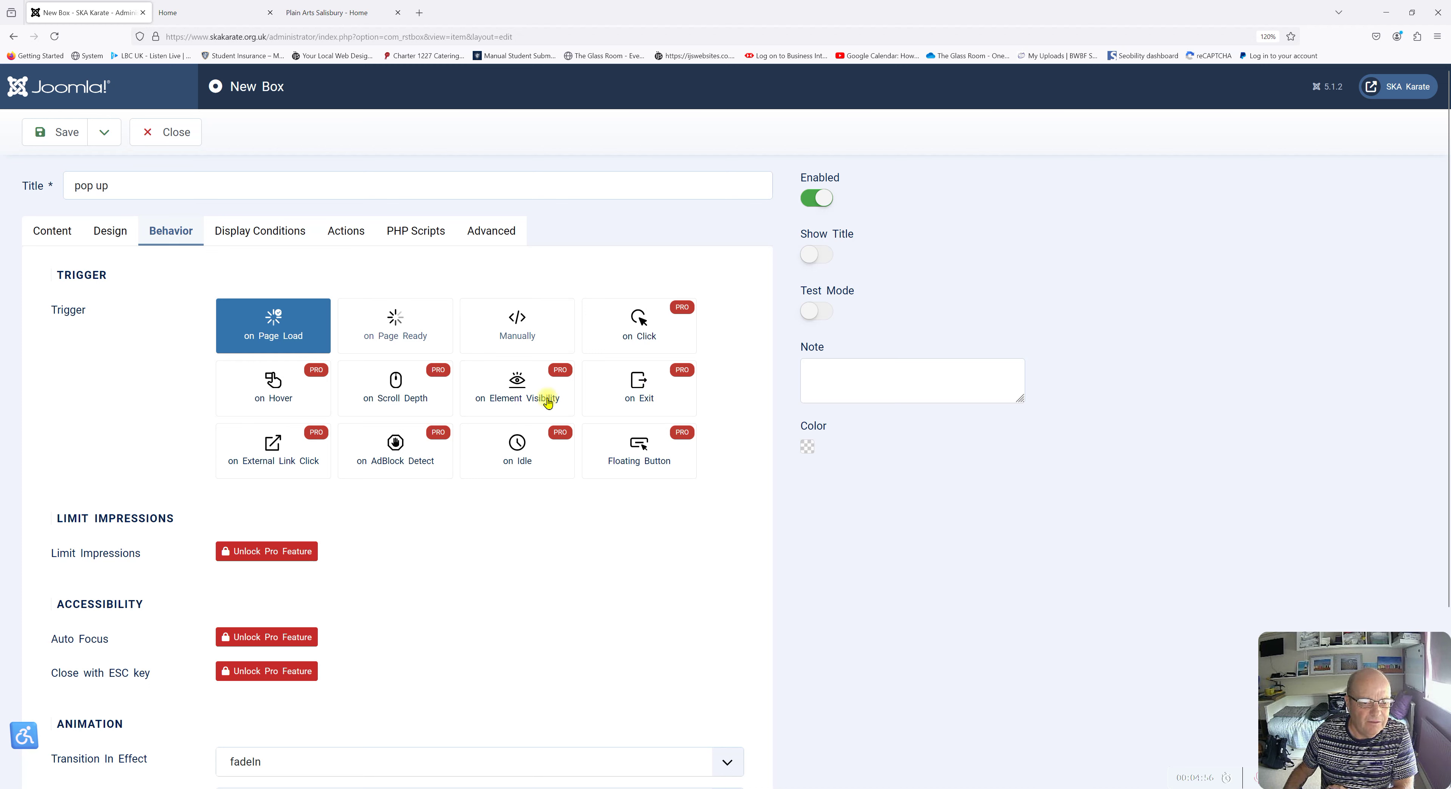
pyautogui.scroll(-3, 301, 487)
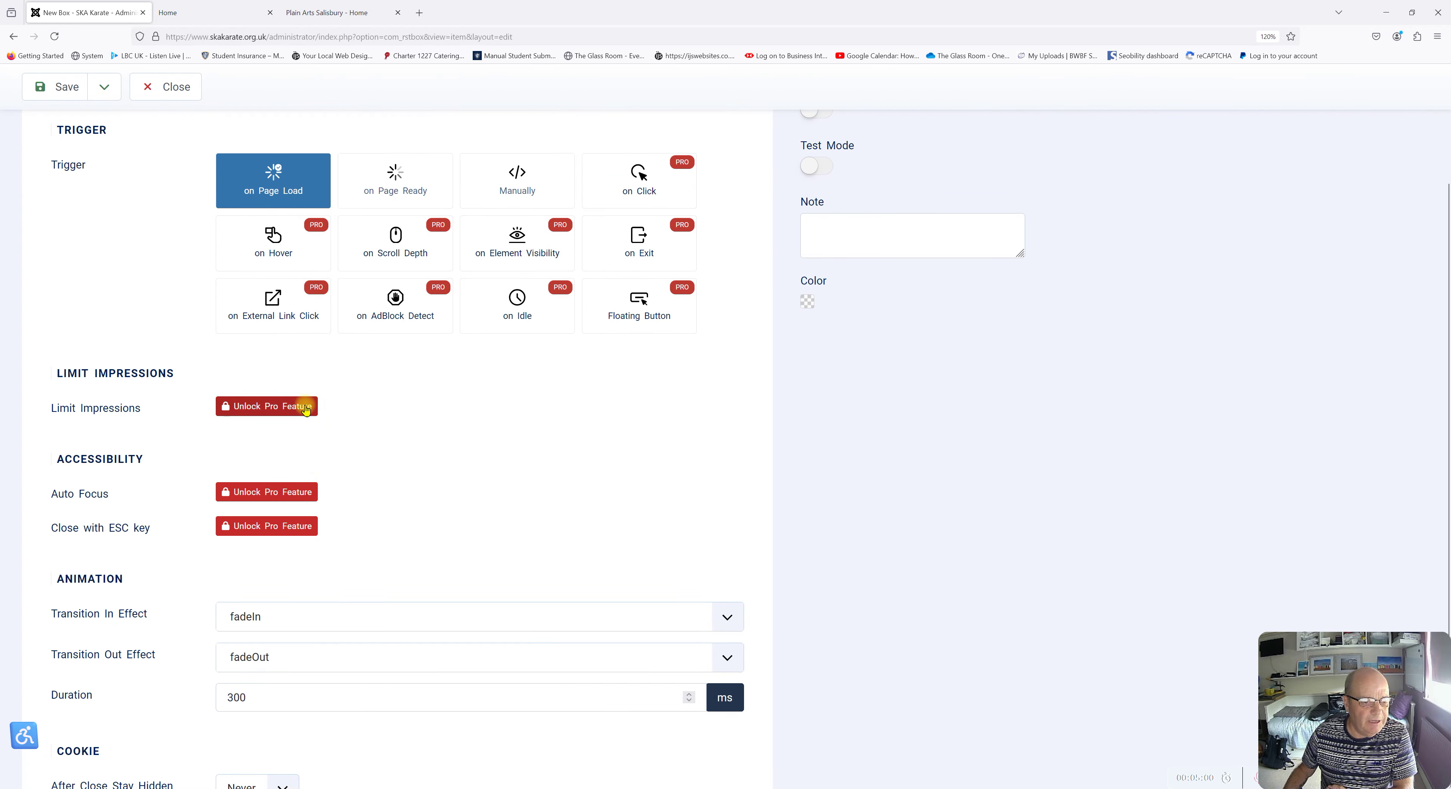
pyautogui.scroll(3, 393, 433)
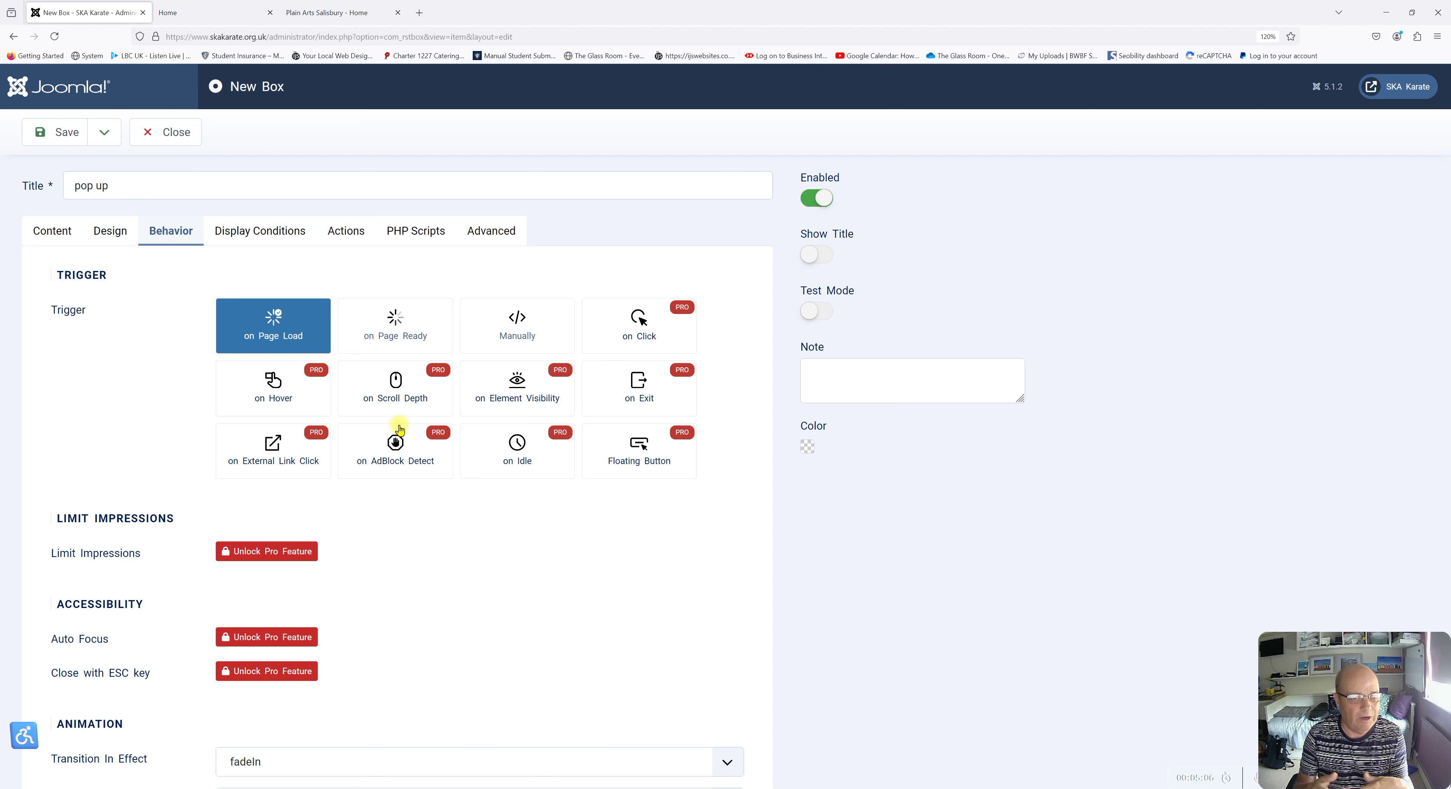
# - Restrict the popup's display with a Menu condition that includes only the Home item of the Main Menu
pyautogui.click(267, 242)
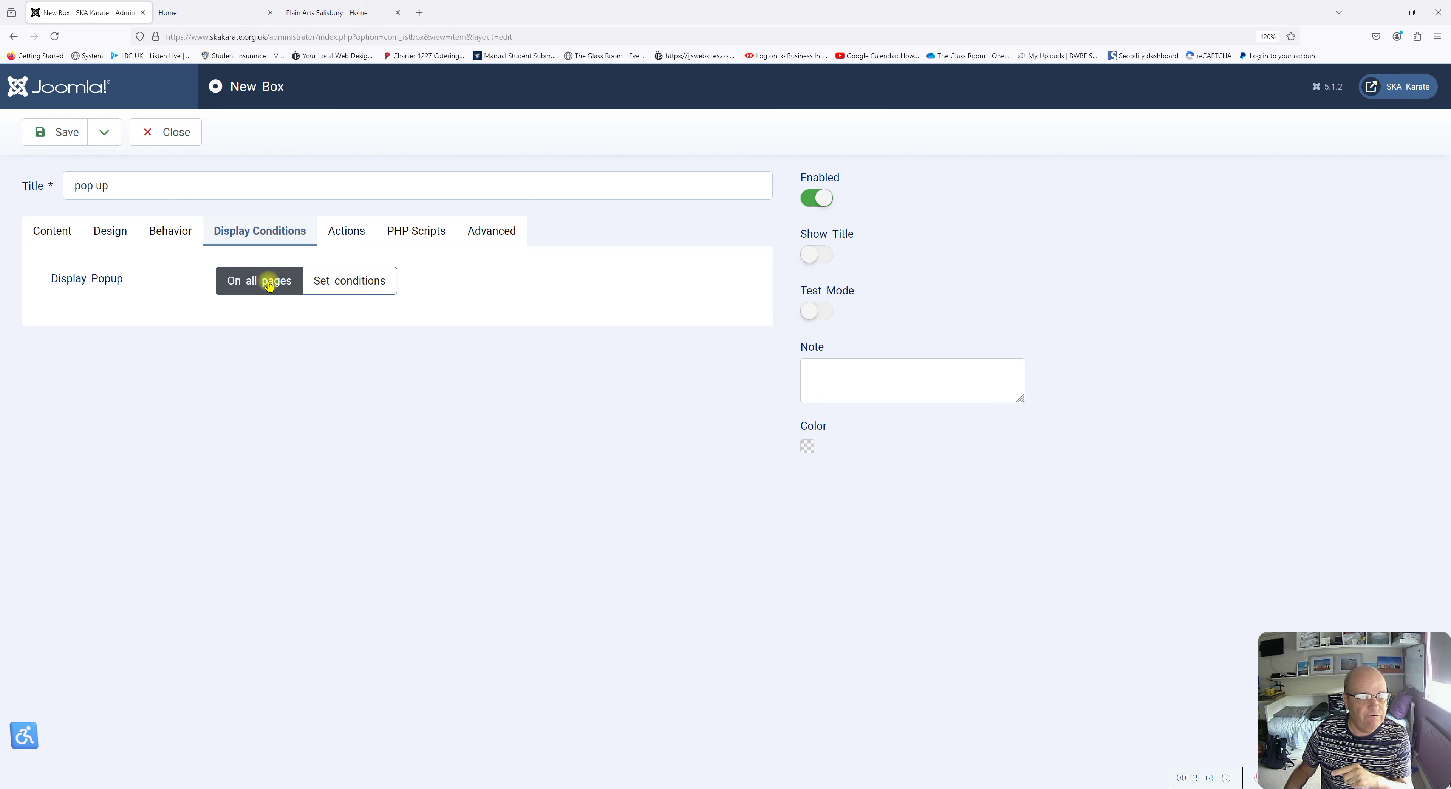
pyautogui.click(340, 290)
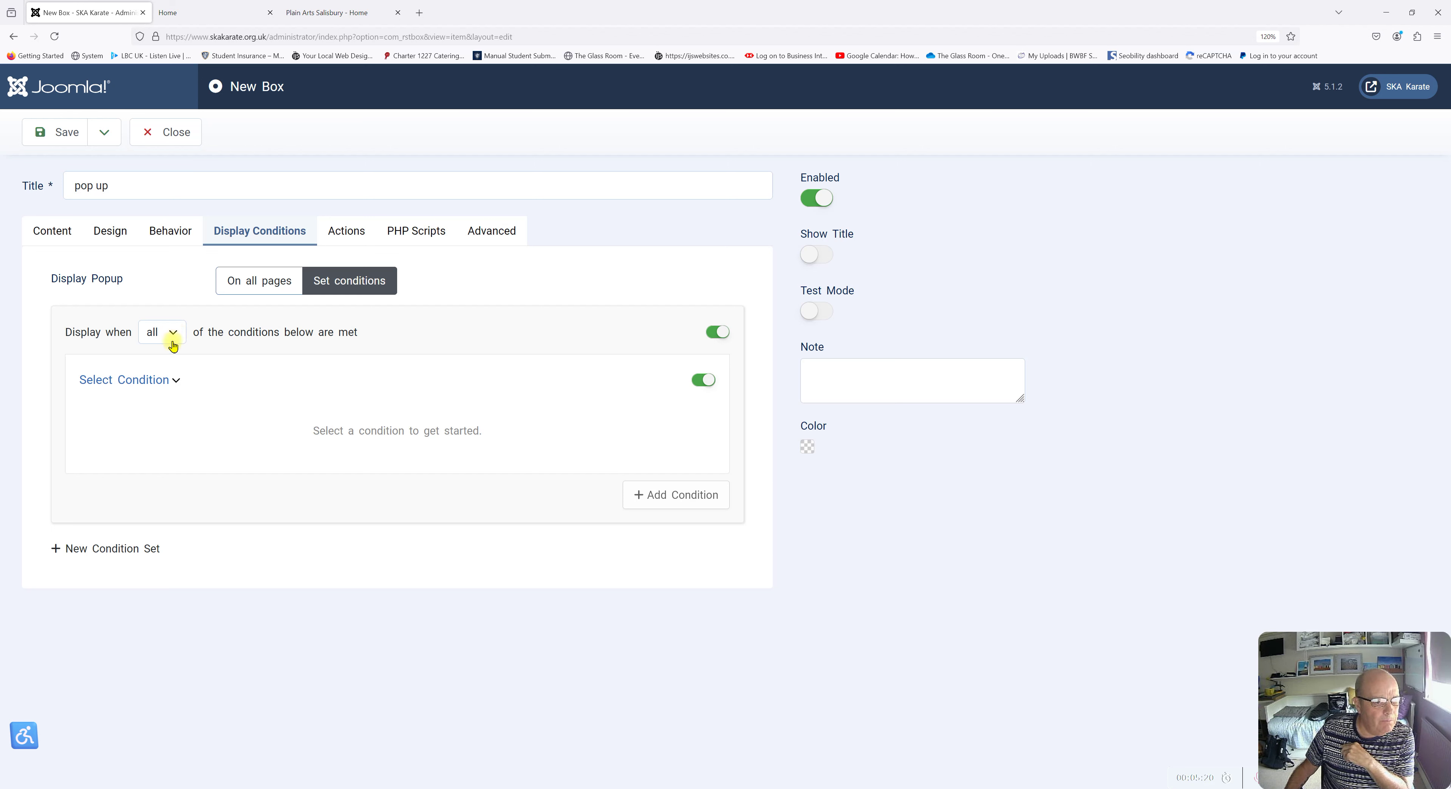
pyautogui.click(164, 383)
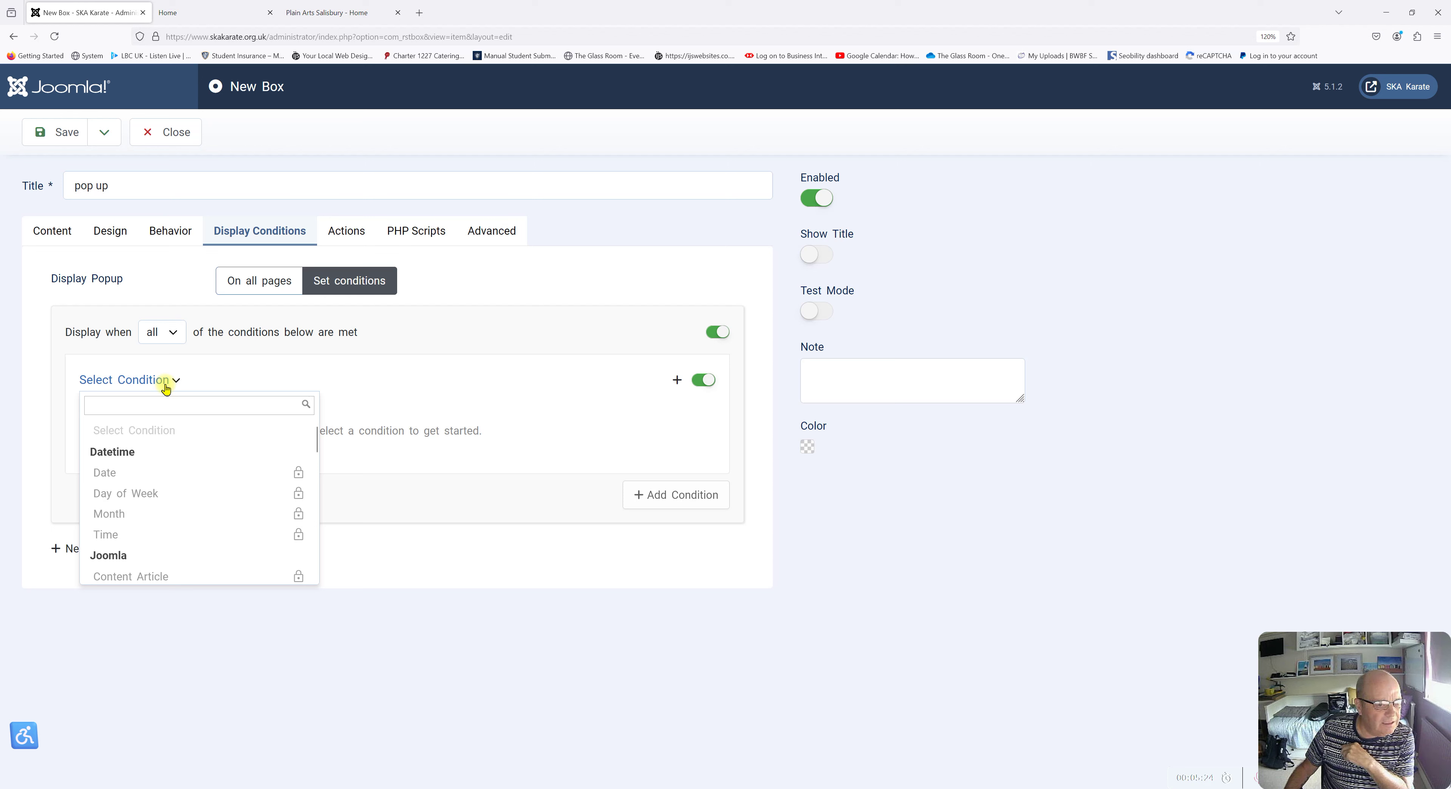
pyautogui.scroll(-4, 169, 492)
pyautogui.scroll(2, 169, 493)
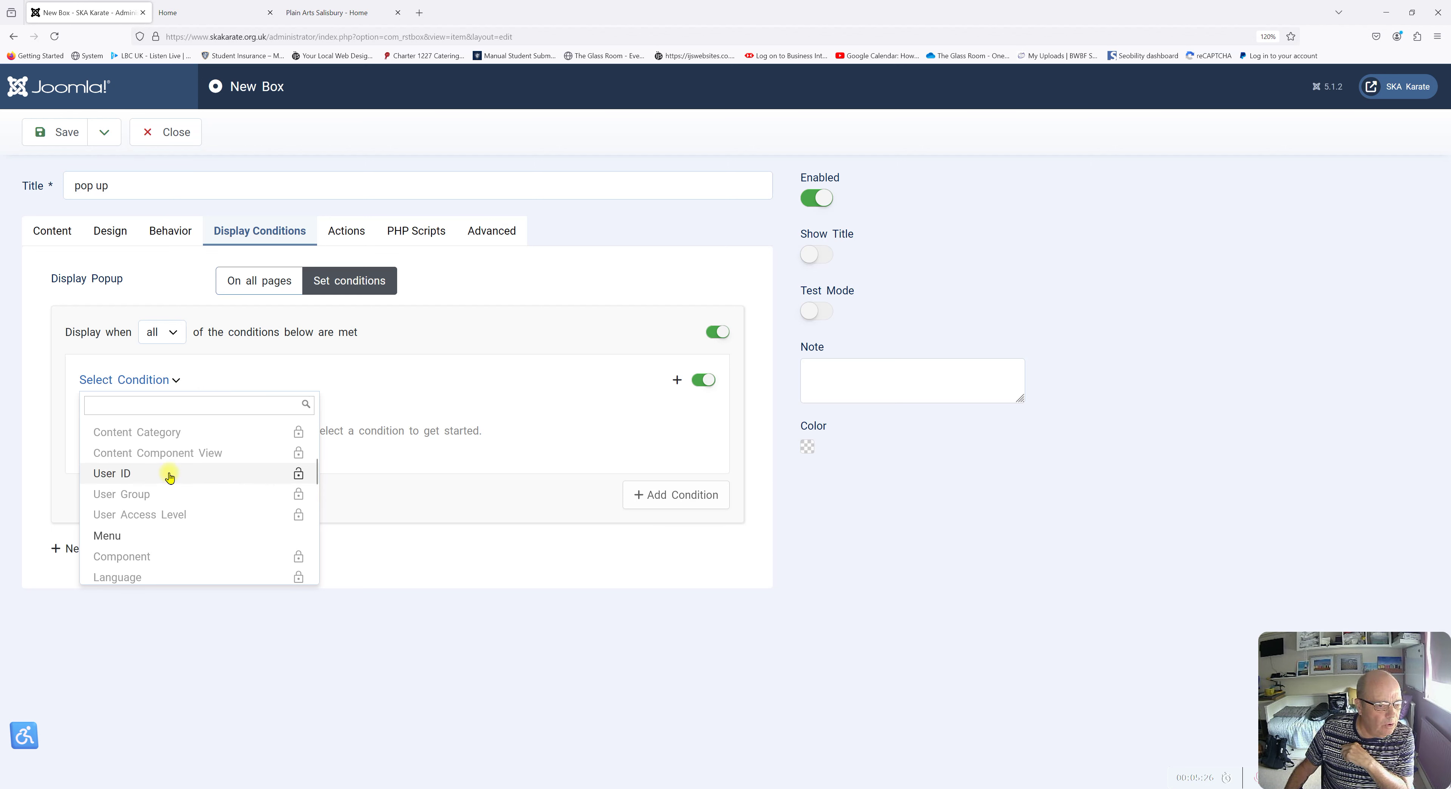
pyautogui.click(141, 535)
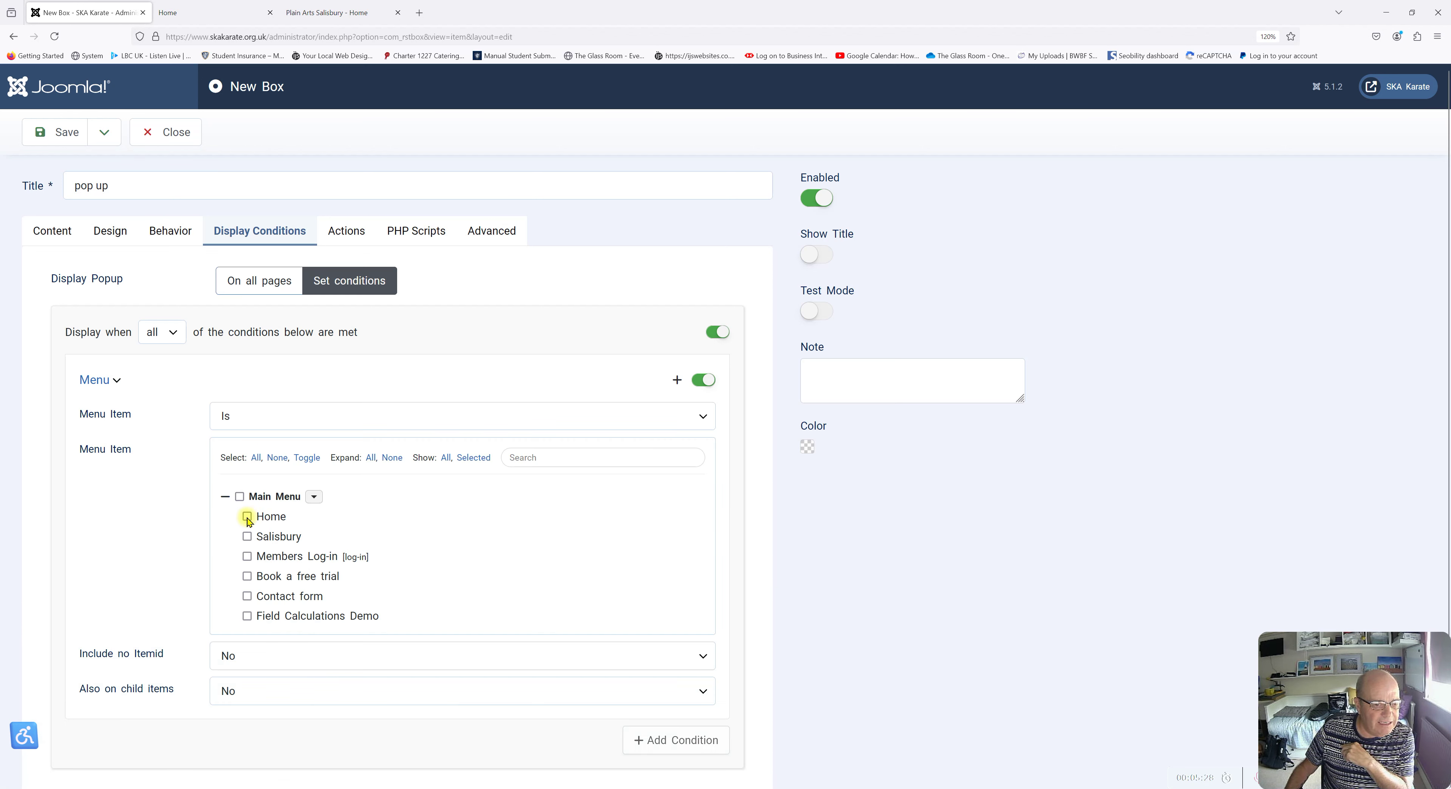
pyautogui.click(247, 517)
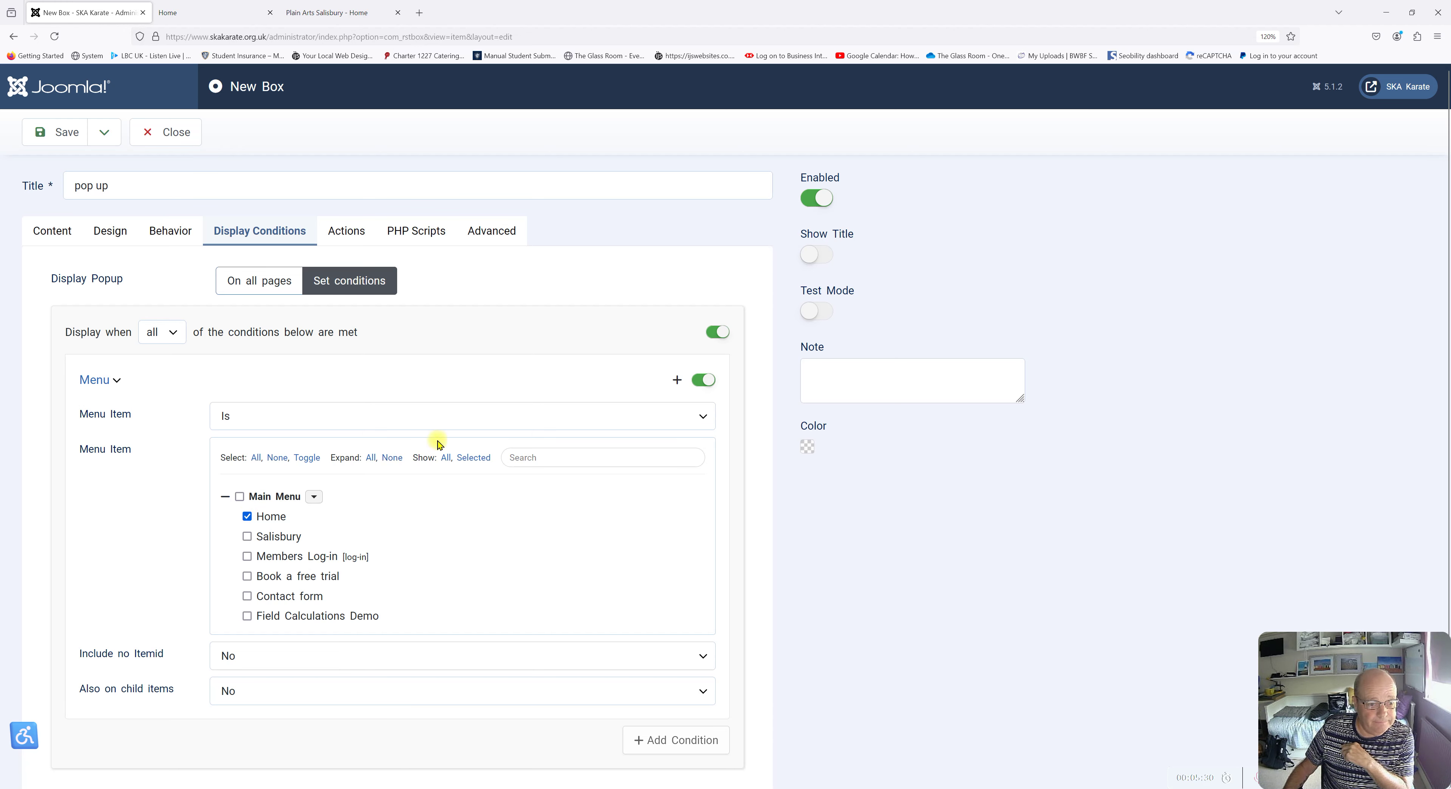
pyautogui.scroll(-1, 440, 445)
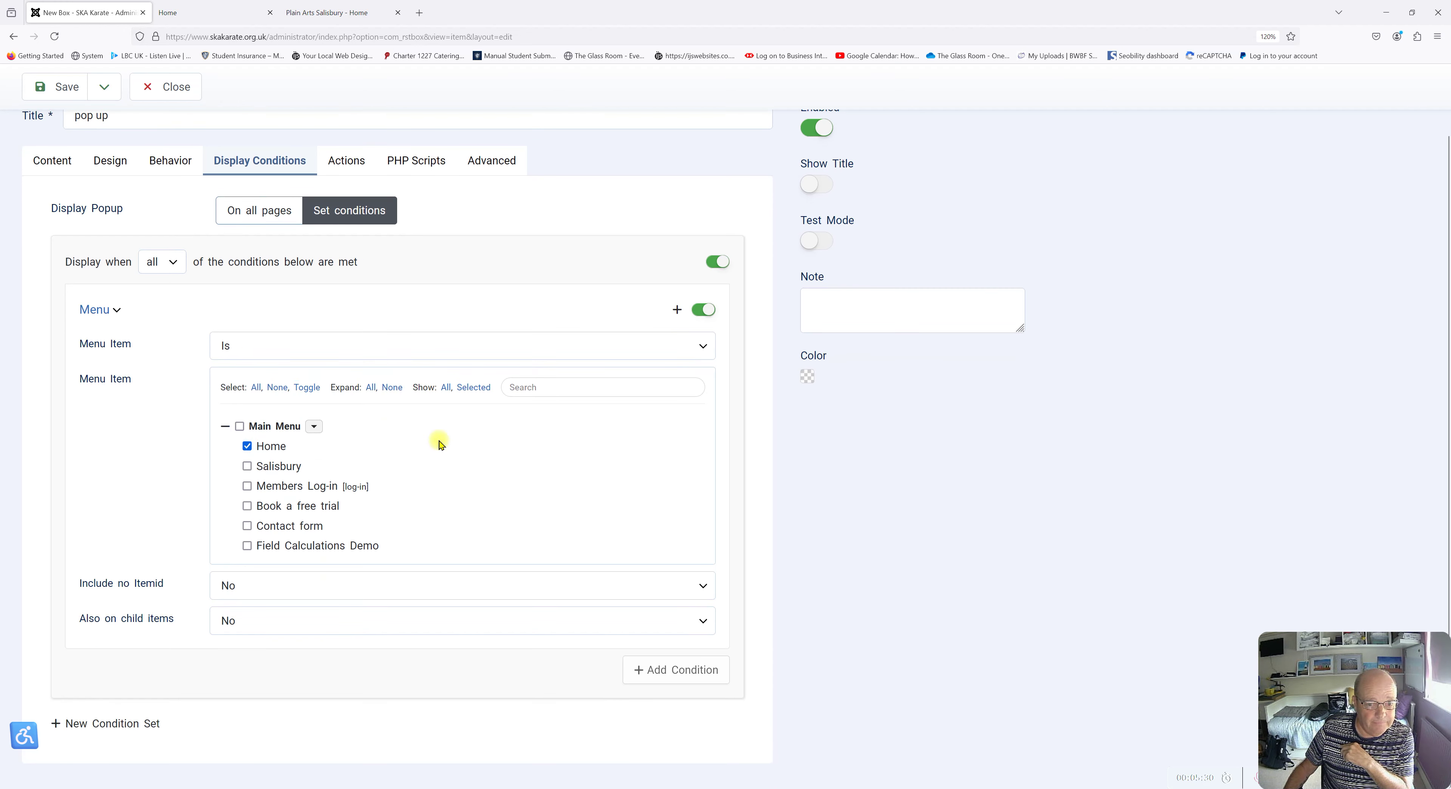
# - Add a second, empty condition to the popup's condition set and save the popup
pyautogui.click(691, 663)
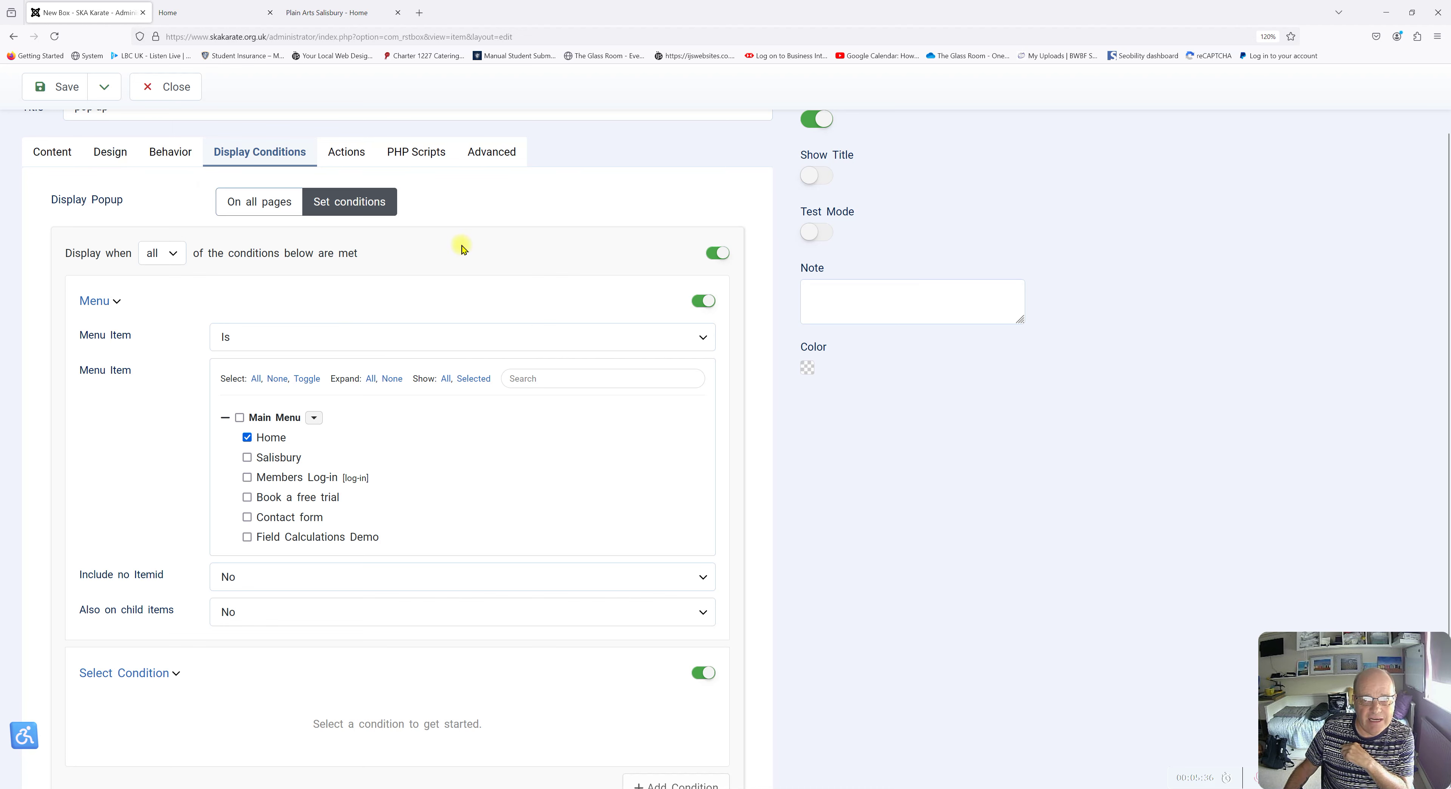
pyautogui.scroll(1, 467, 242)
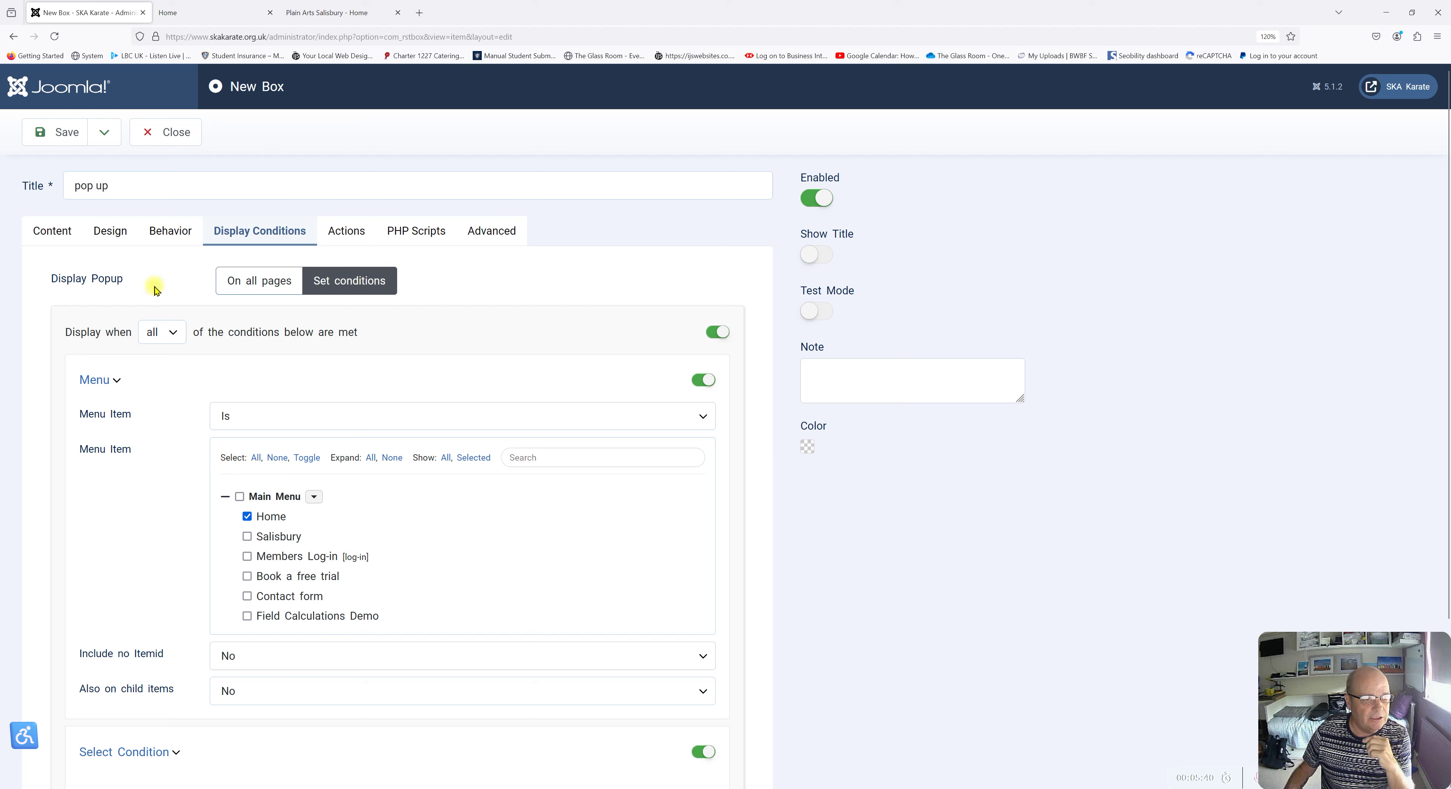
pyautogui.click(62, 135)
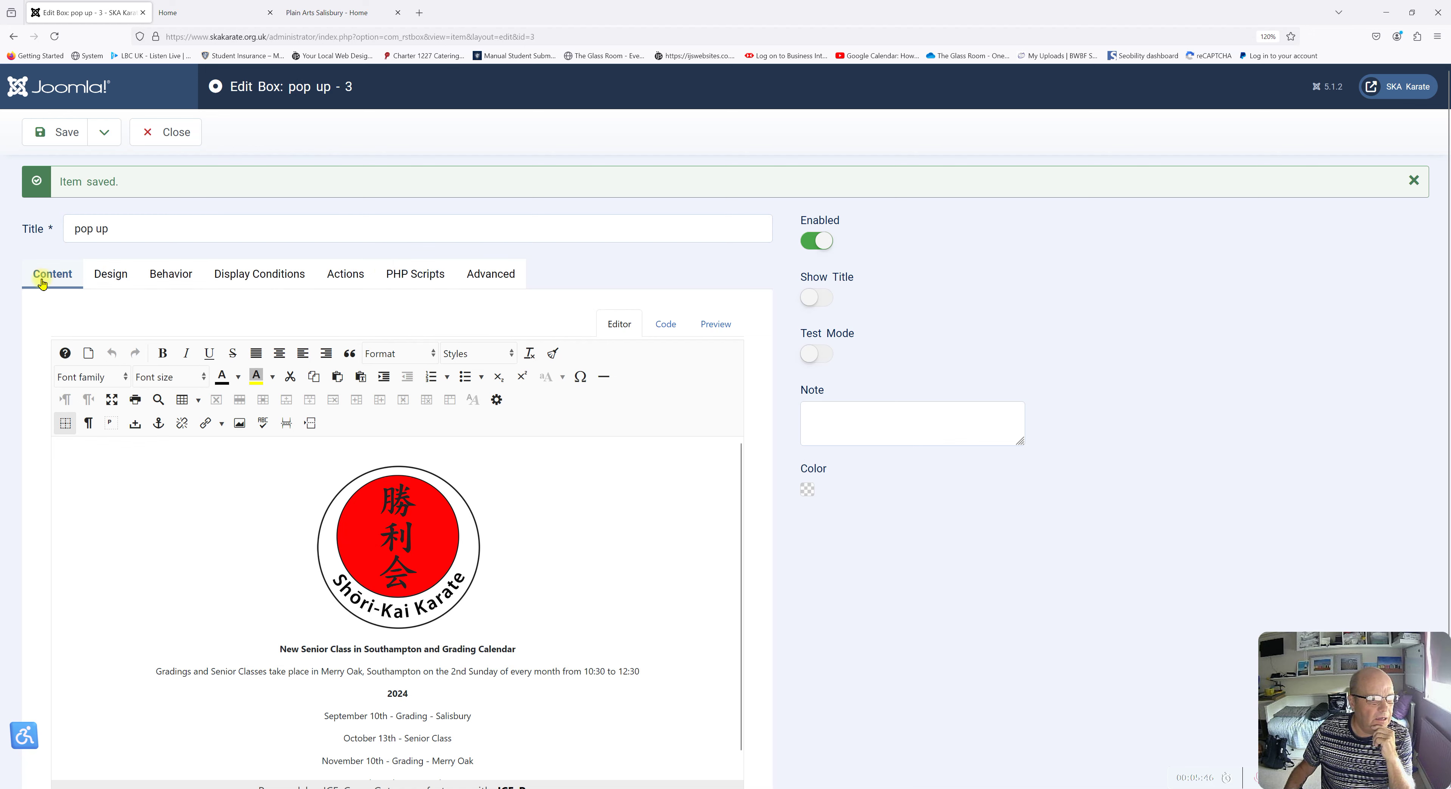
# - Check the saved popup on the live karate website by reloading its home page, and dismiss the popup
pyautogui.scroll(-4, 310, 561)
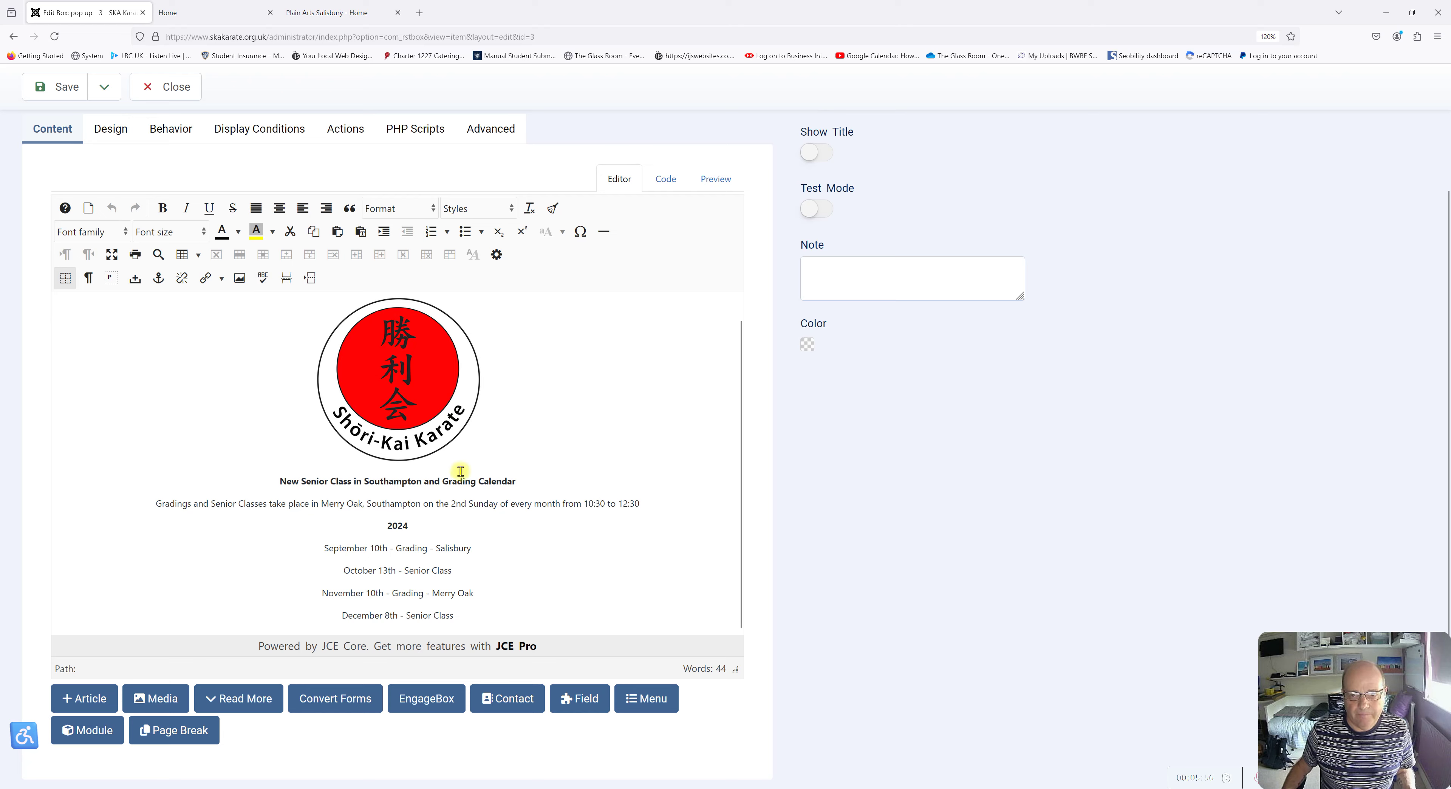
pyautogui.scroll(1, 473, 451)
pyautogui.scroll(3, 483, 440)
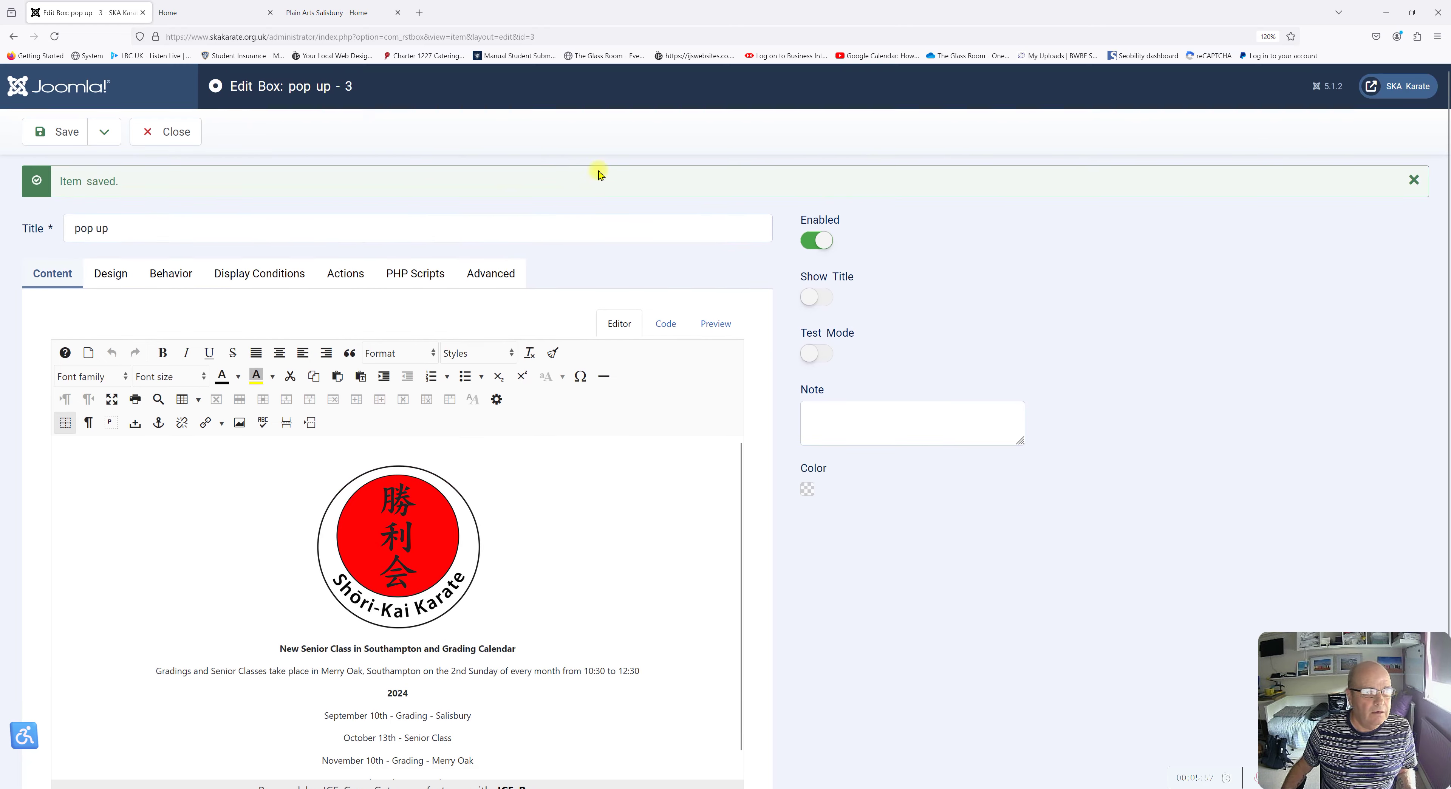
pyautogui.click(214, 13)
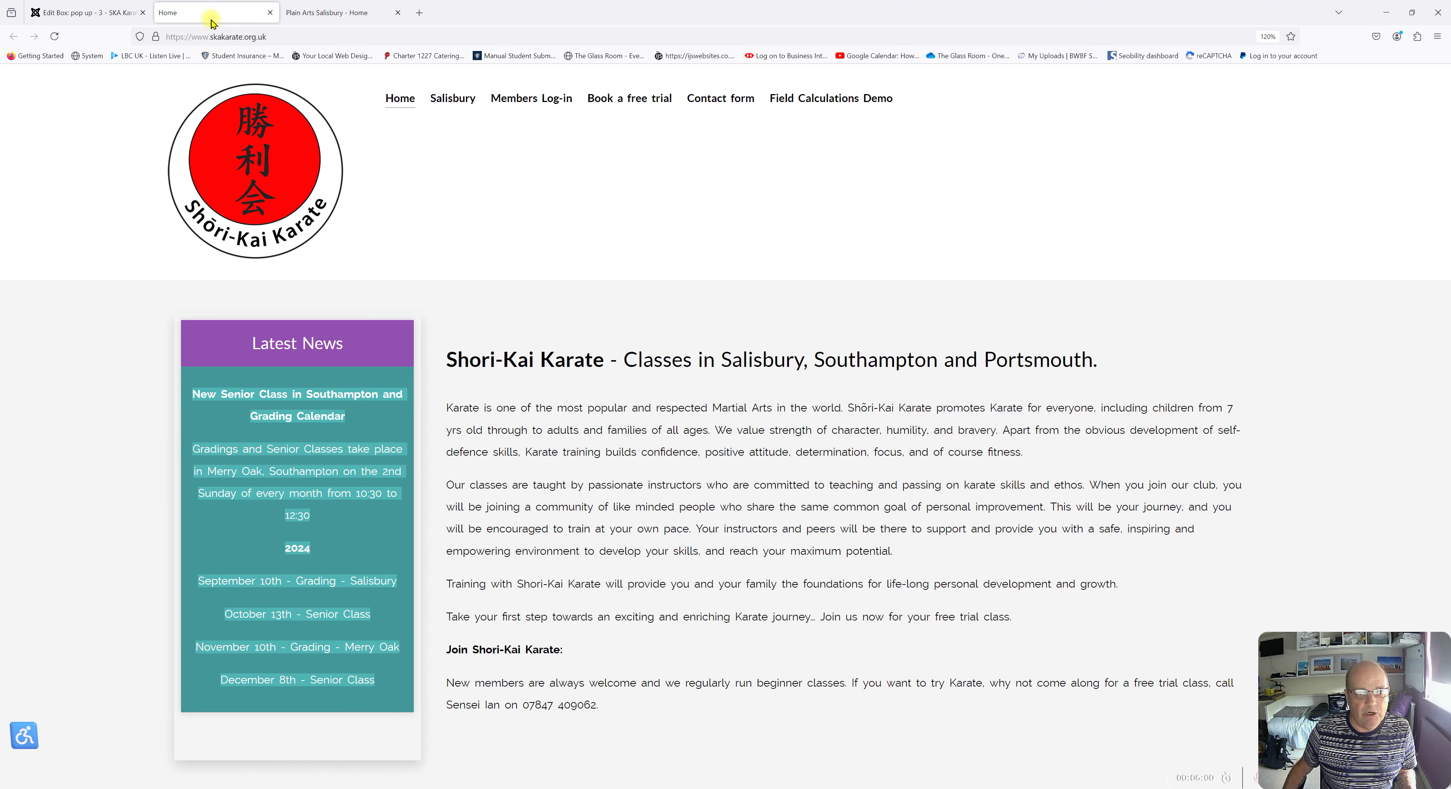
pyautogui.click(53, 37)
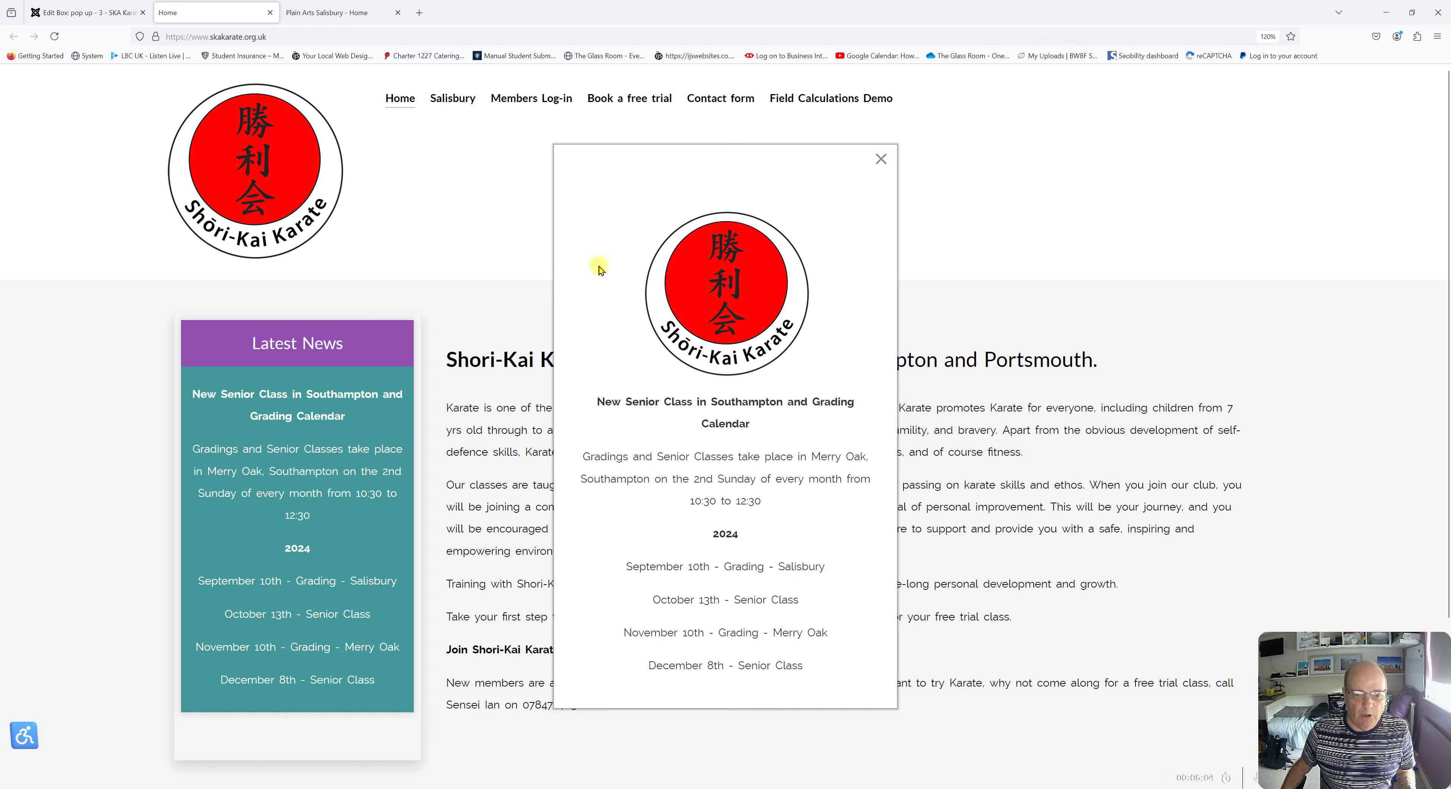
pyautogui.click(880, 158)
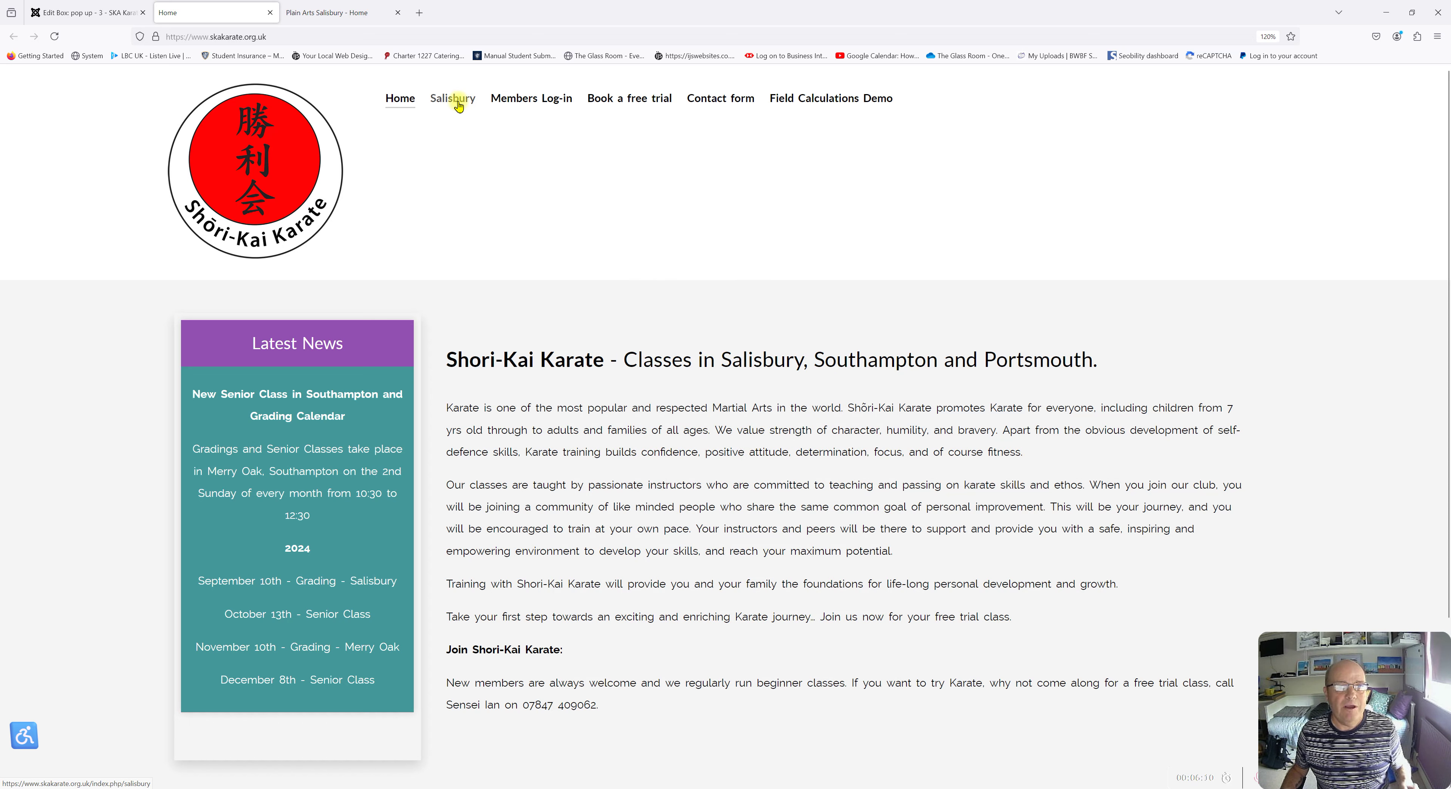
# - Test the Home-only display condition by visiting the Salisbury, Members Log-in and Book a free trial pages, and dismiss the popup back on Home
pyautogui.click(457, 103)
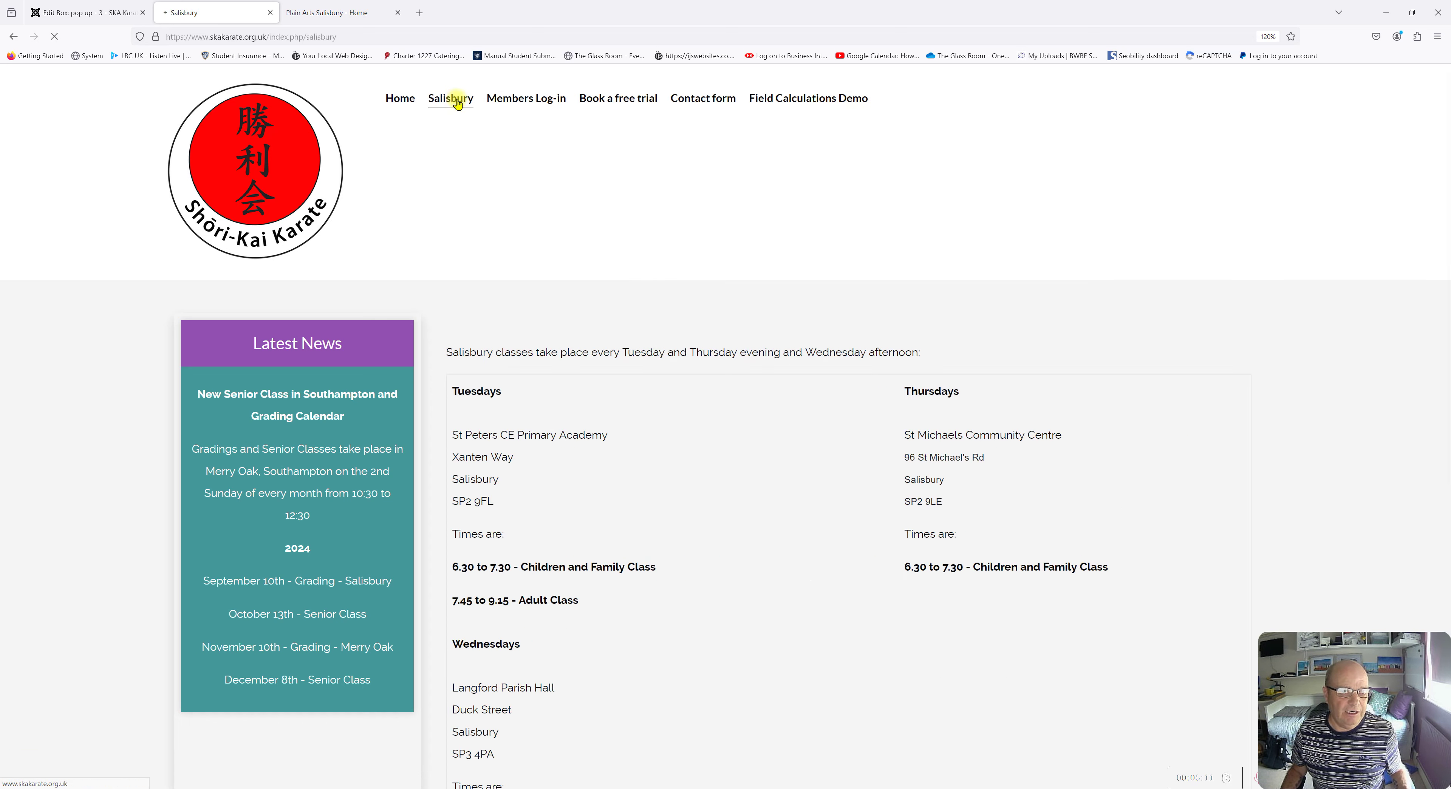
pyautogui.click(527, 100)
pyautogui.click(636, 98)
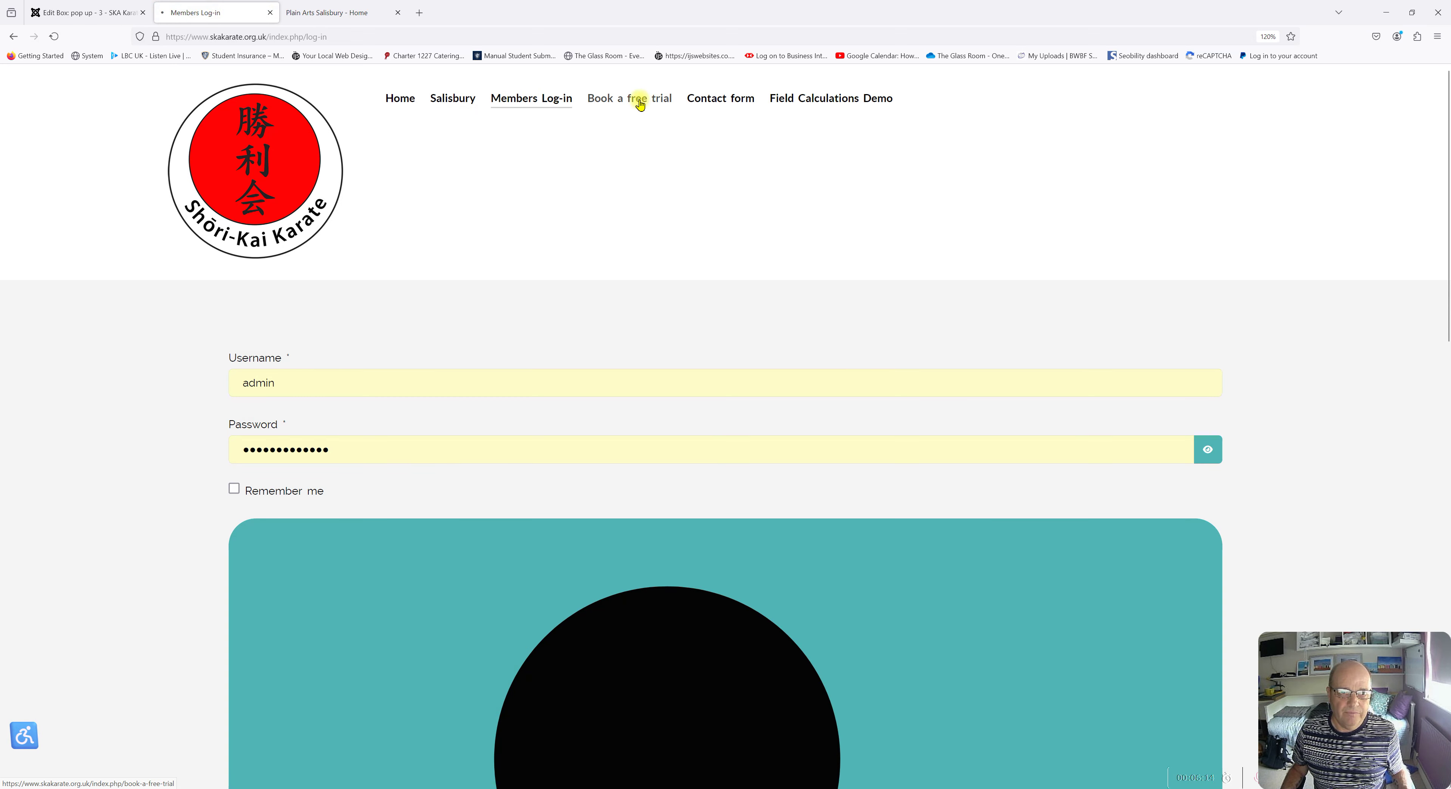
pyautogui.click(399, 100)
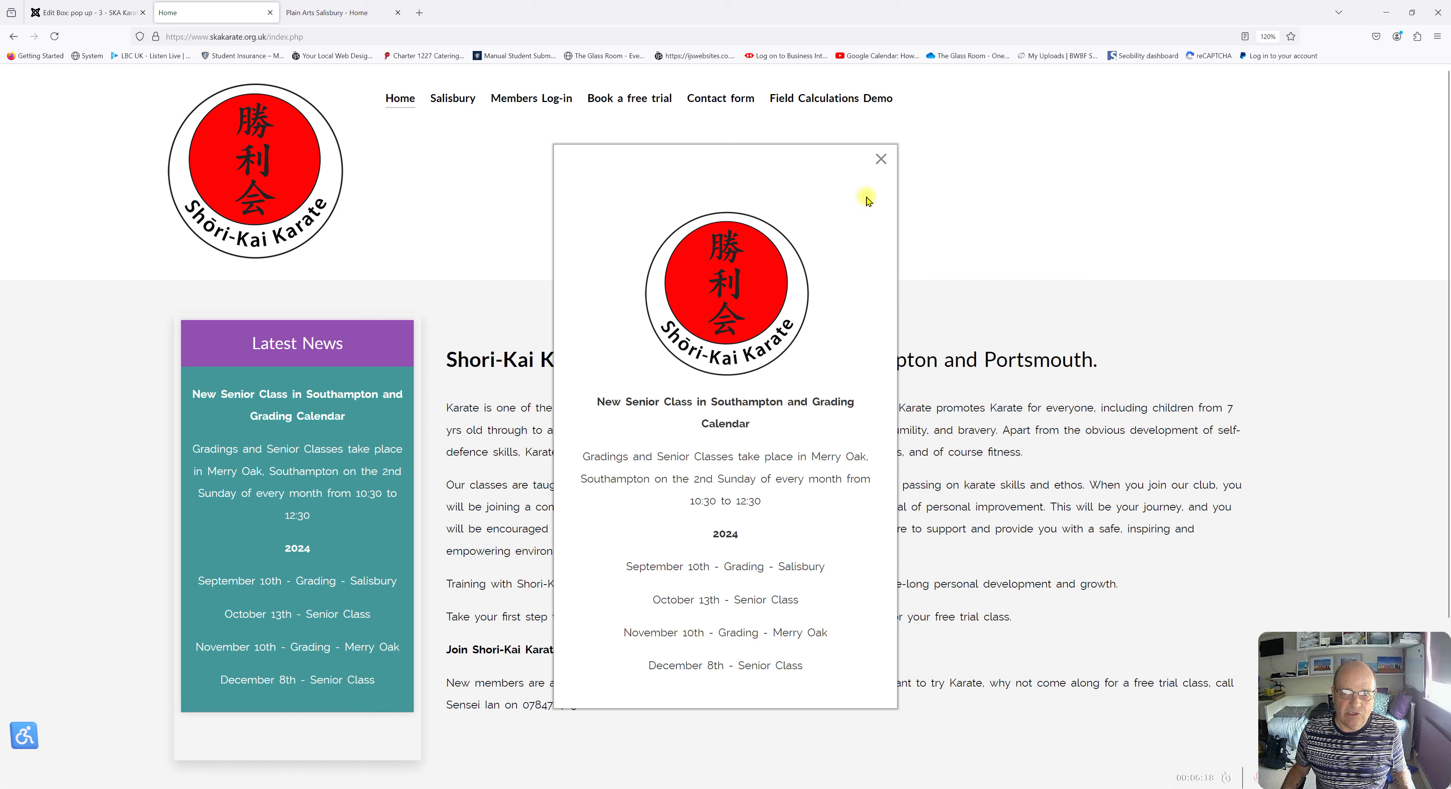
pyautogui.click(880, 160)
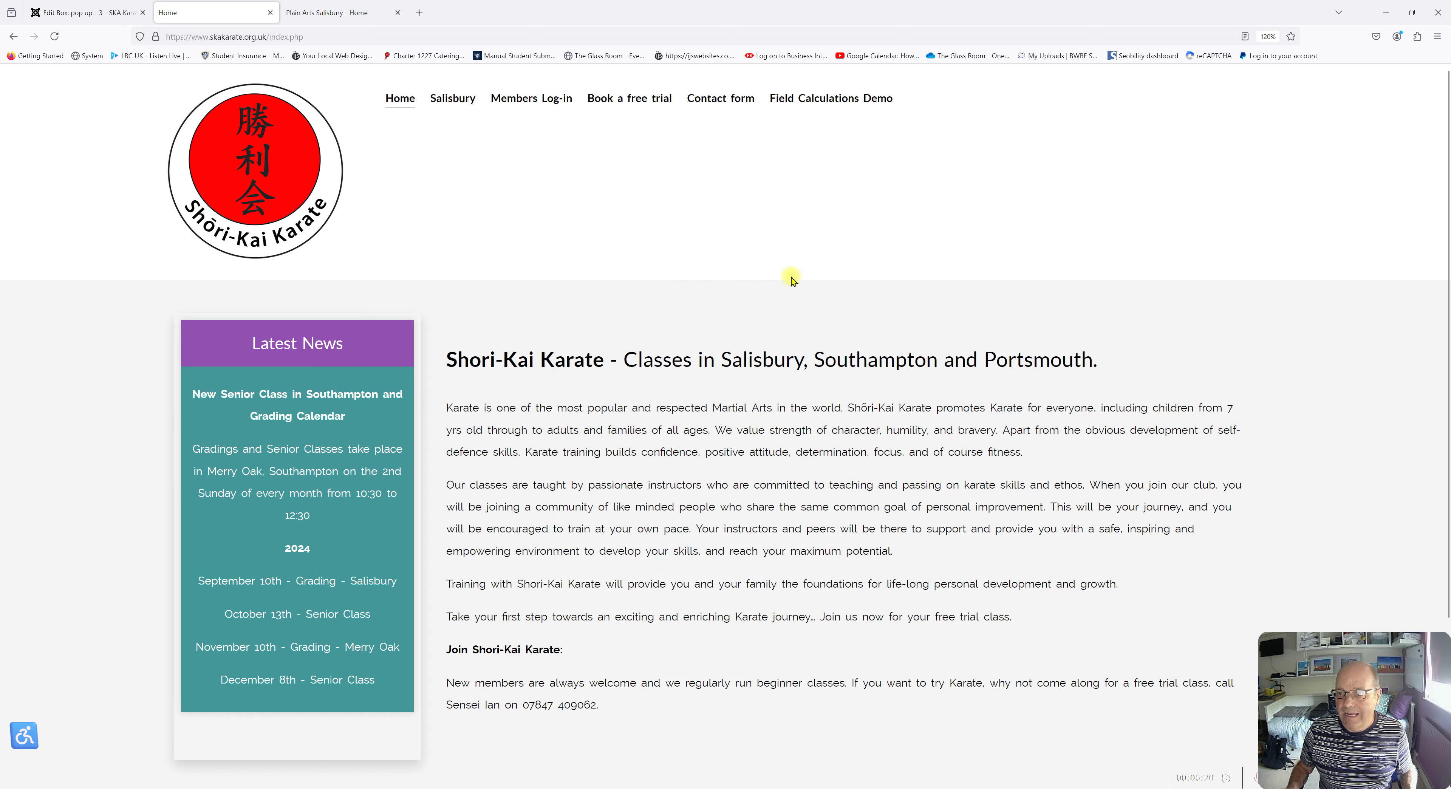